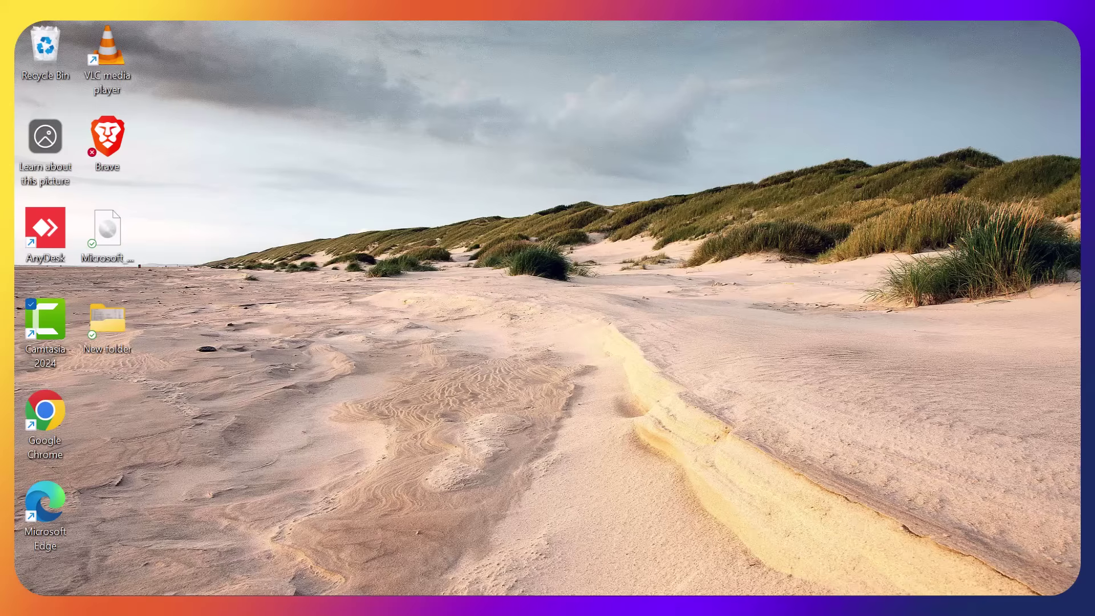
Open the list of installed apps in Windows Settings.
key(super+s)
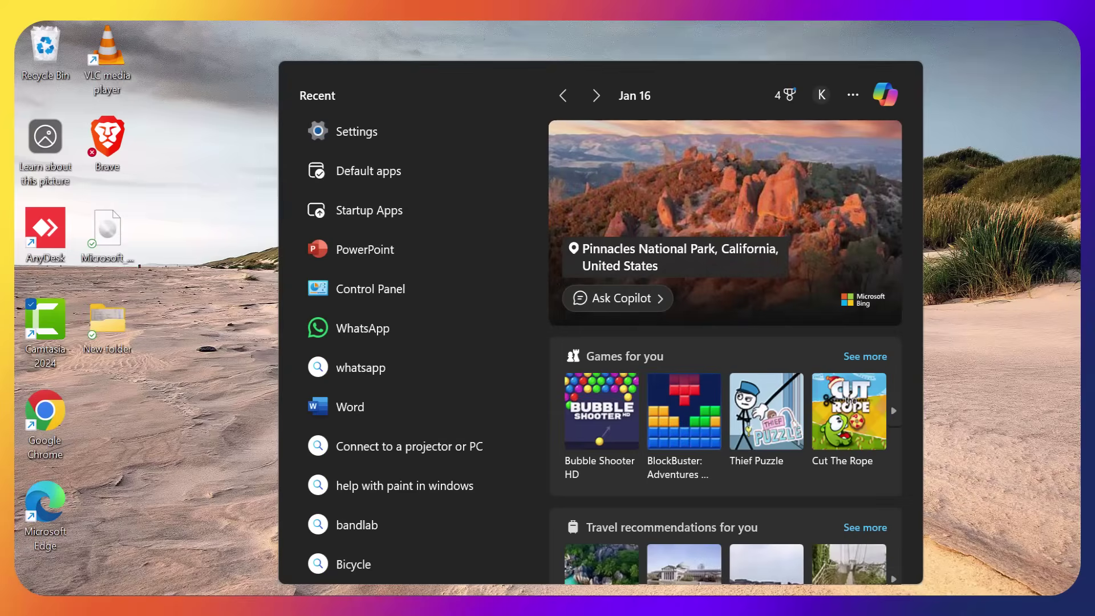
text(settings)
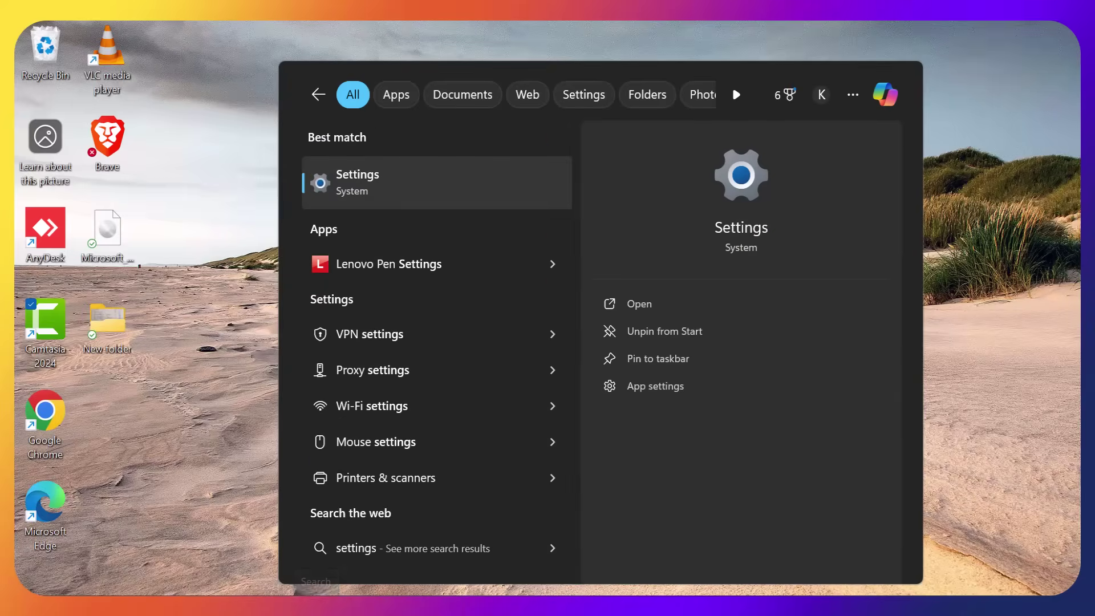
key(Return)
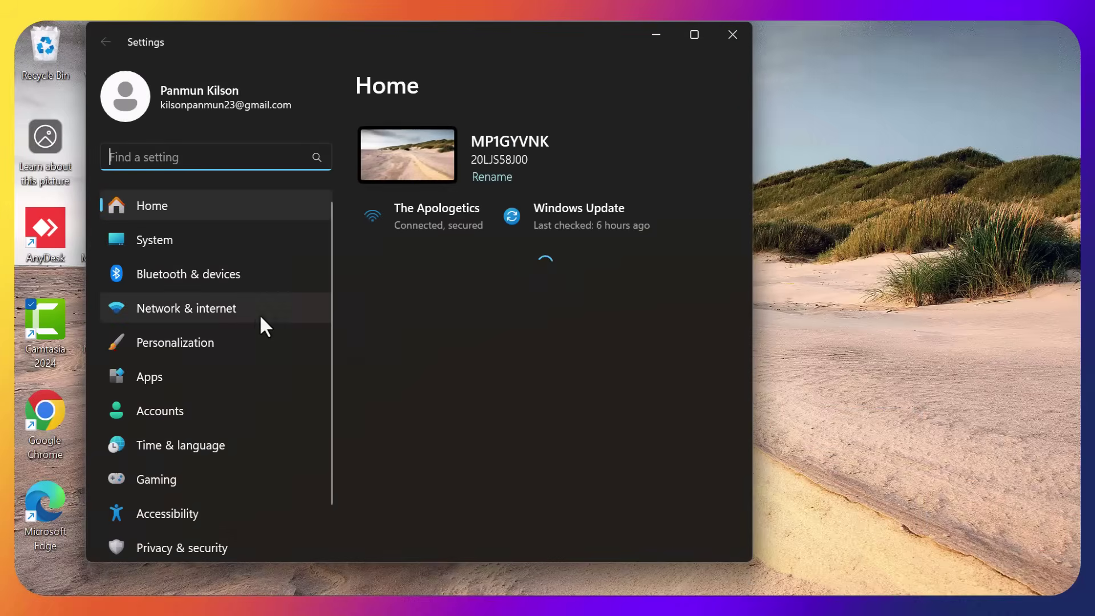
click(169, 383)
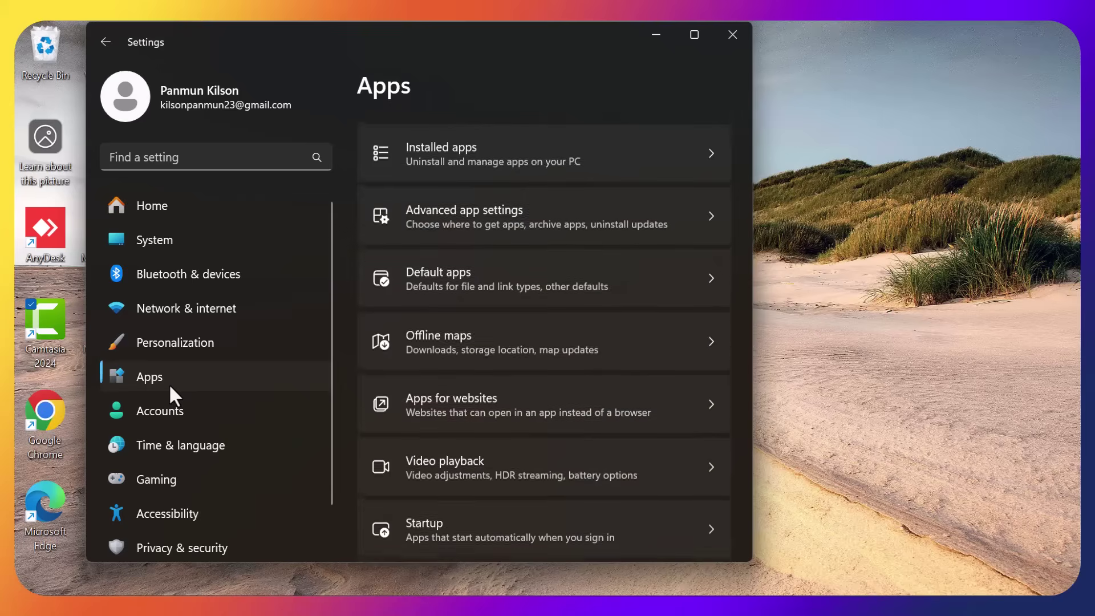
click(516, 151)
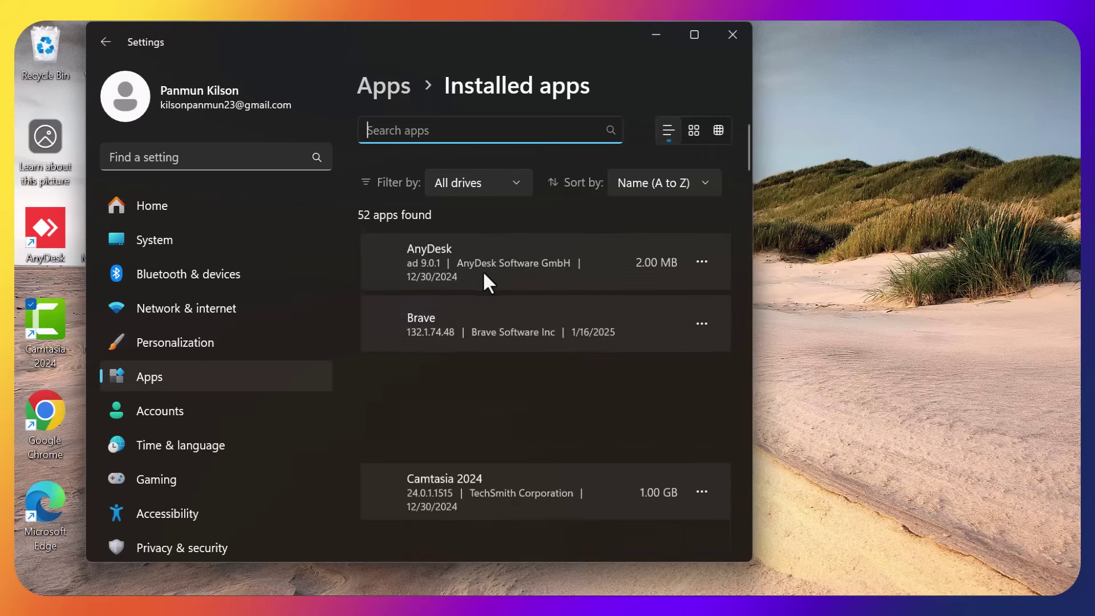
Uninstall Microsoft 365 (Office) from the installed apps.
scroll(490, 360, down, 10)
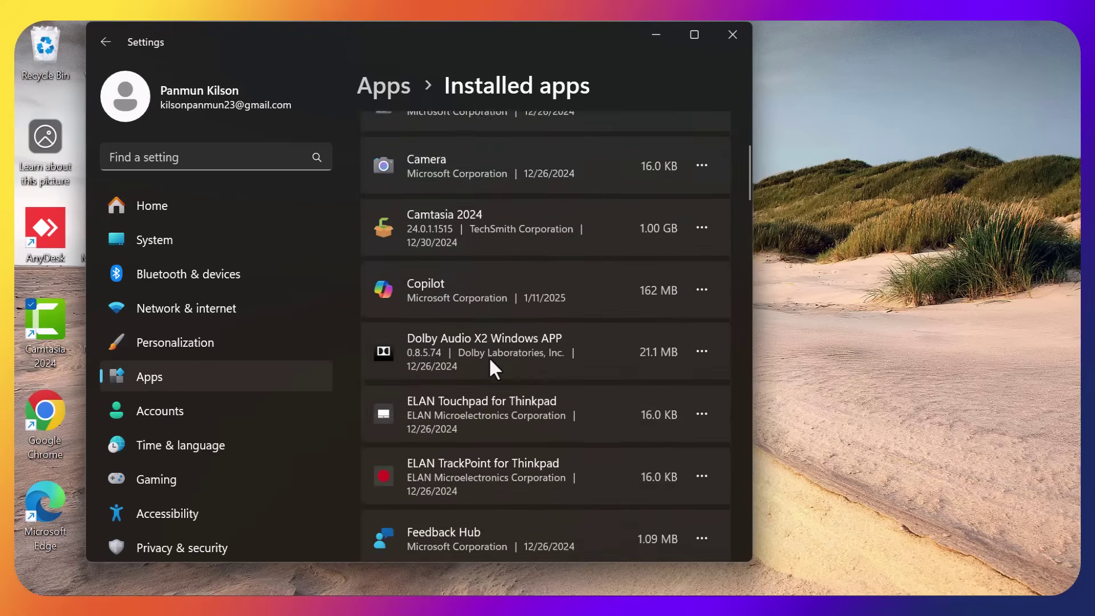
scroll(489, 360, down, 5)
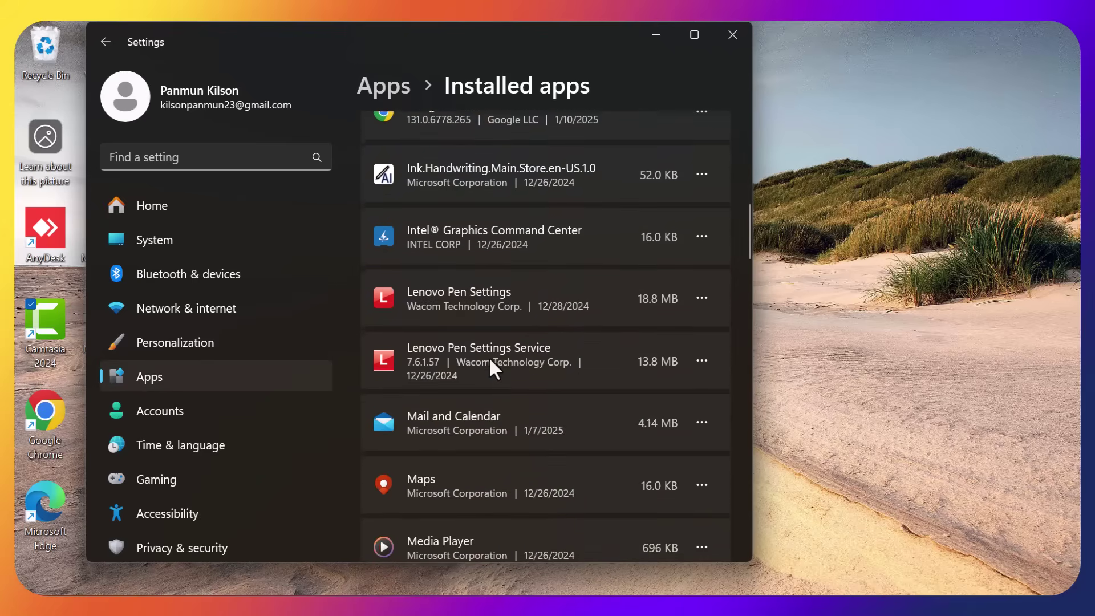
scroll(489, 359, down, 5)
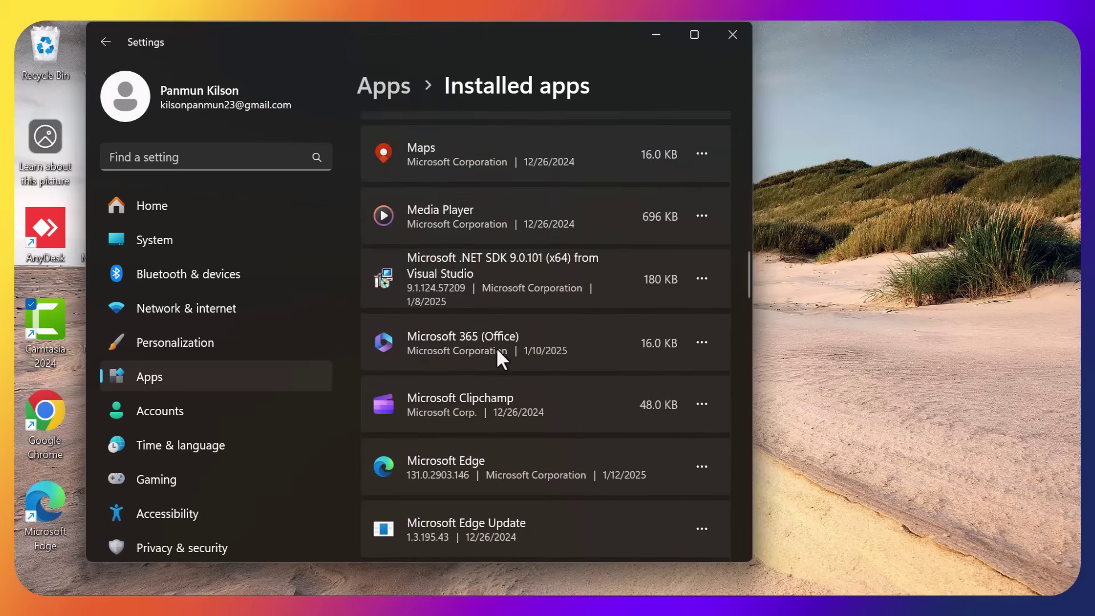
scroll(481, 355, down, 1)
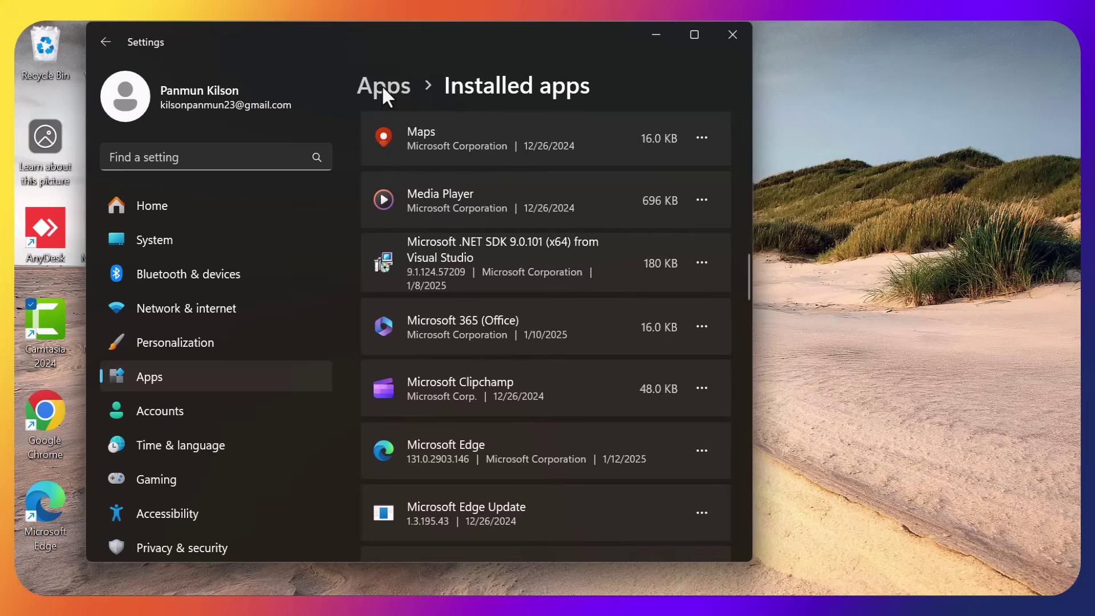
click(707, 327)
click(575, 420)
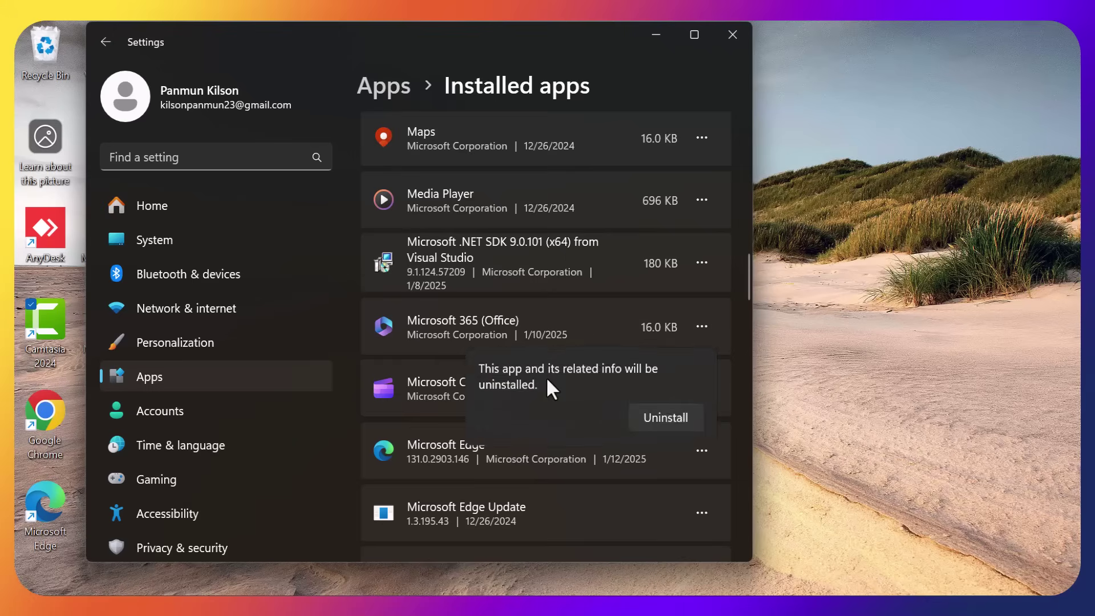
click(654, 414)
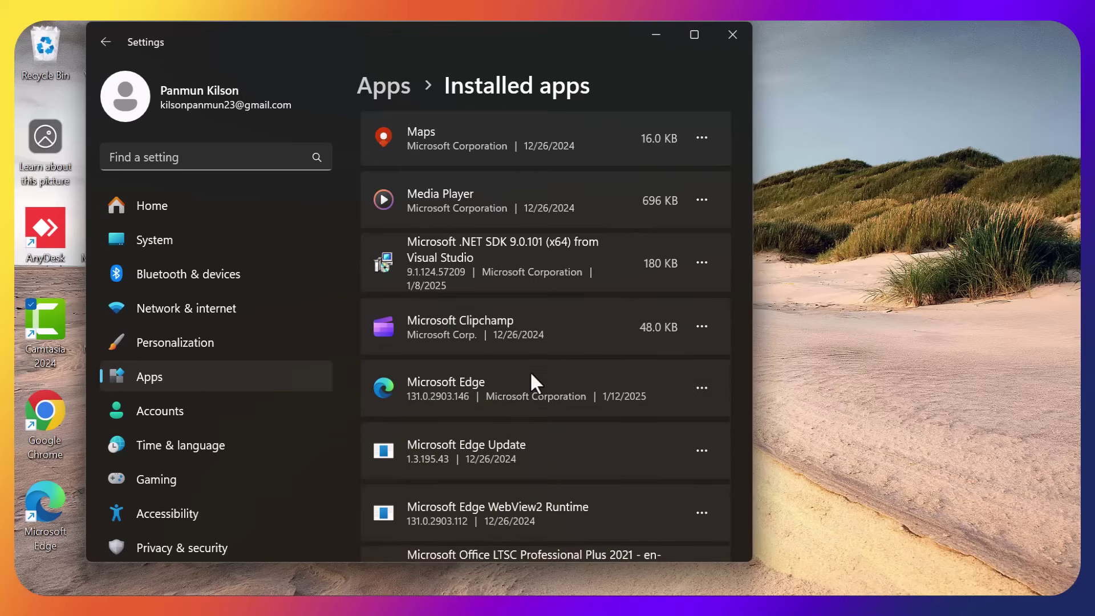
Uninstall Microsoft Office LTSC Professional Plus 2021 - en-us and confirm its removal in the Microsoft uninstaller.
scroll(529, 370, down, 3)
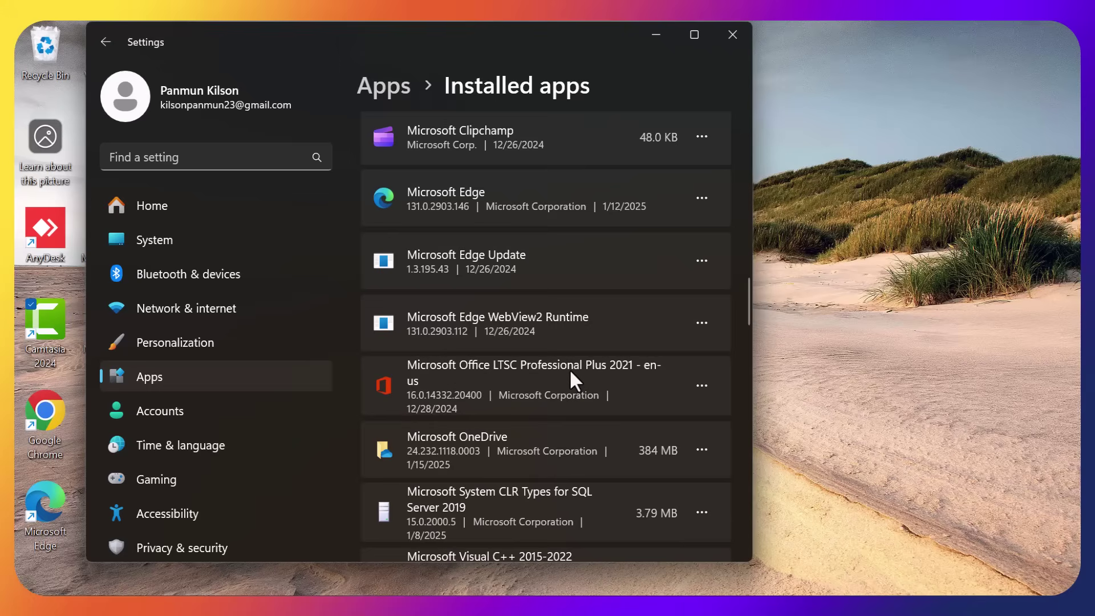
click(699, 387)
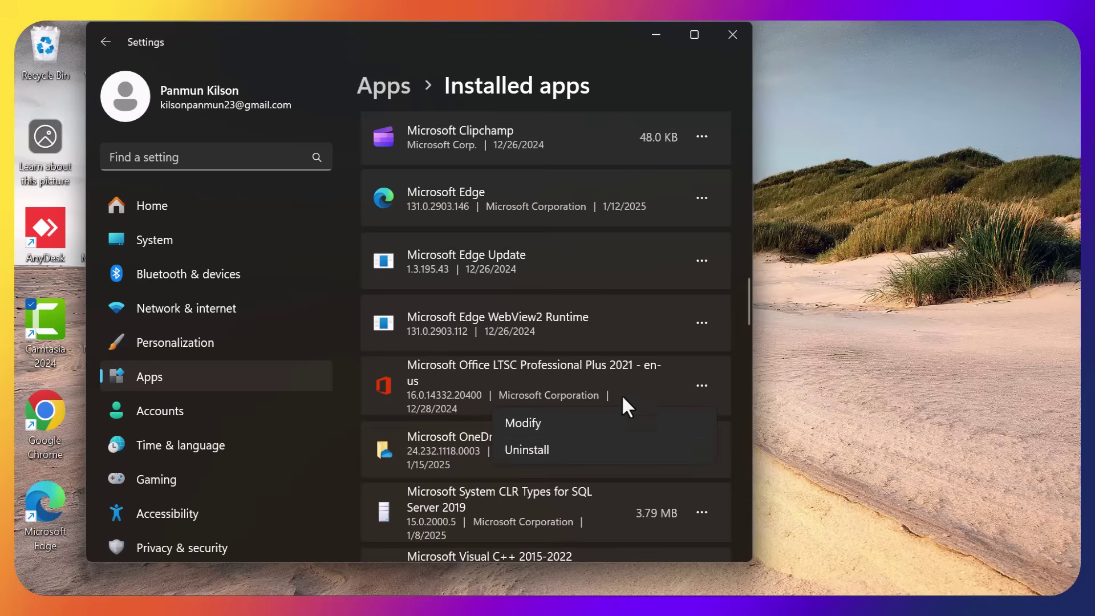
click(542, 444)
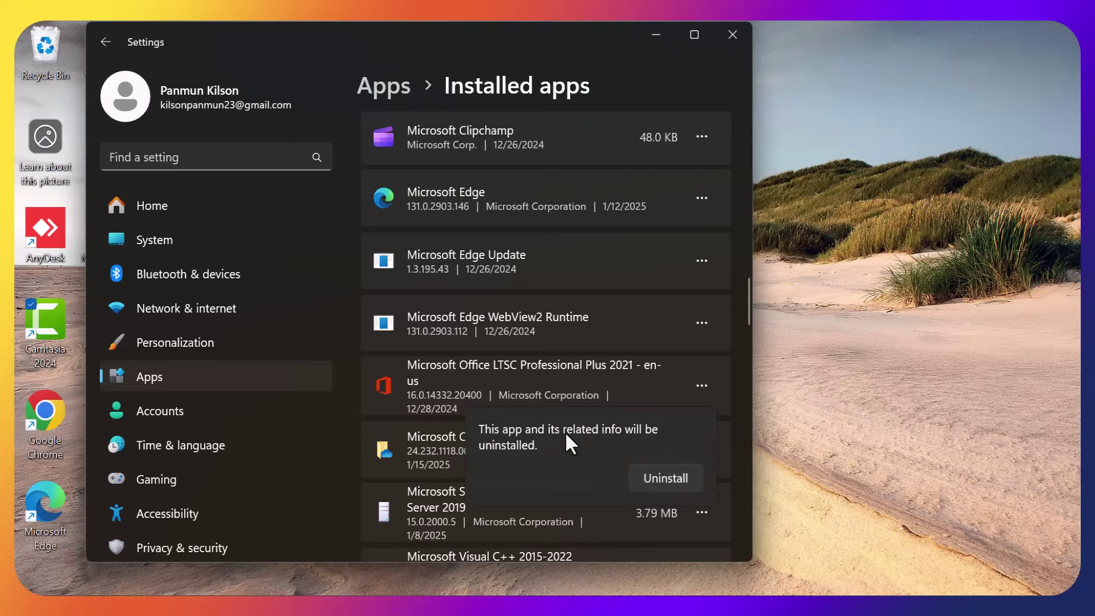
click(648, 481)
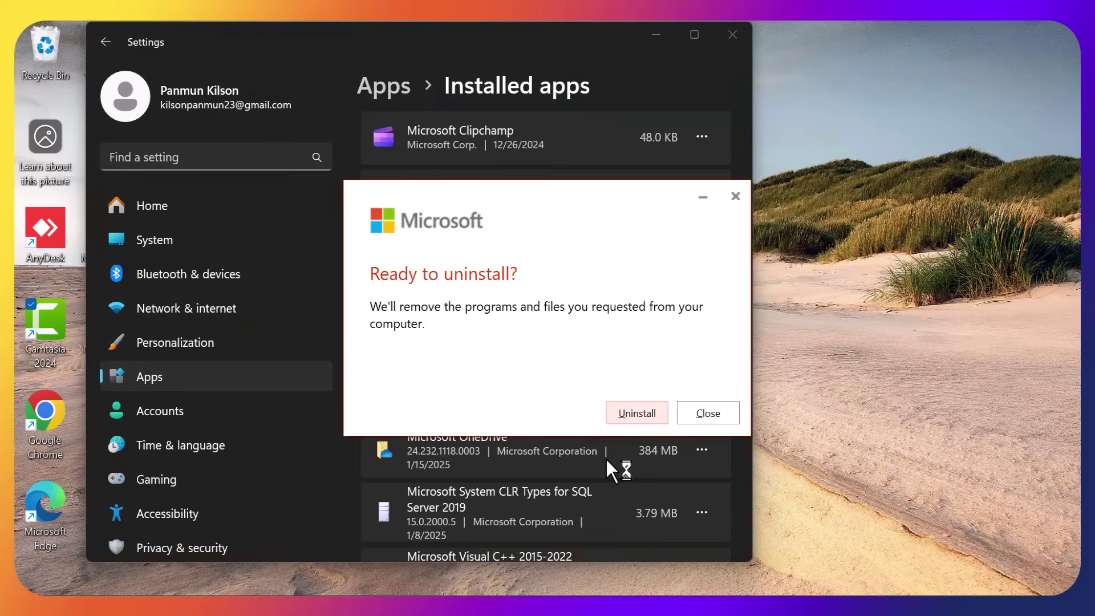
click(636, 413)
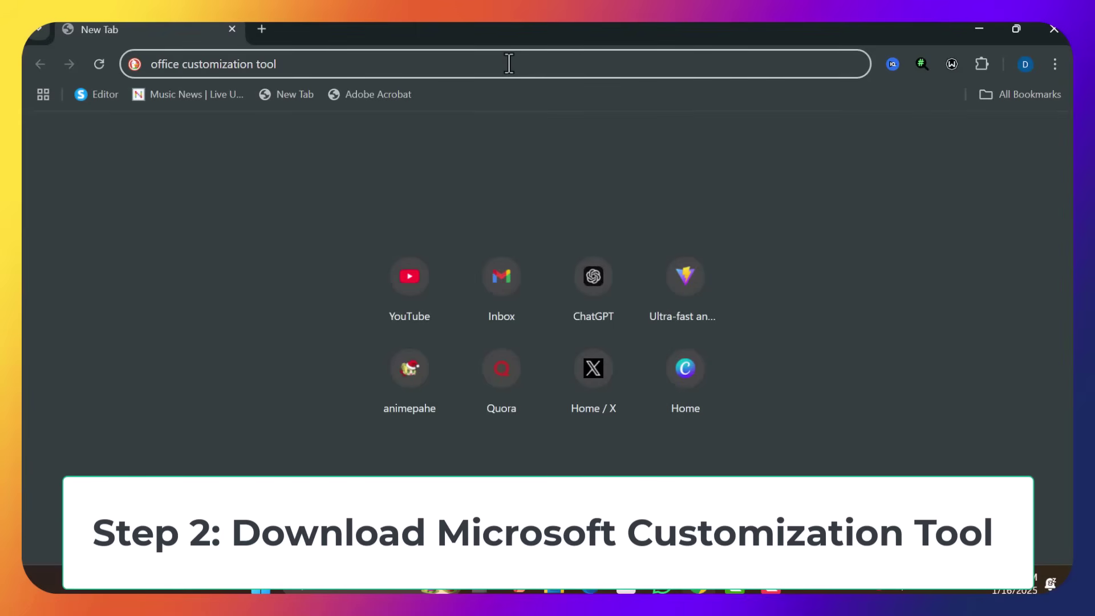
Search the web in Chrome for "office customization tool" and open the Microsoft 365 Apps admin center result.
key(Return)
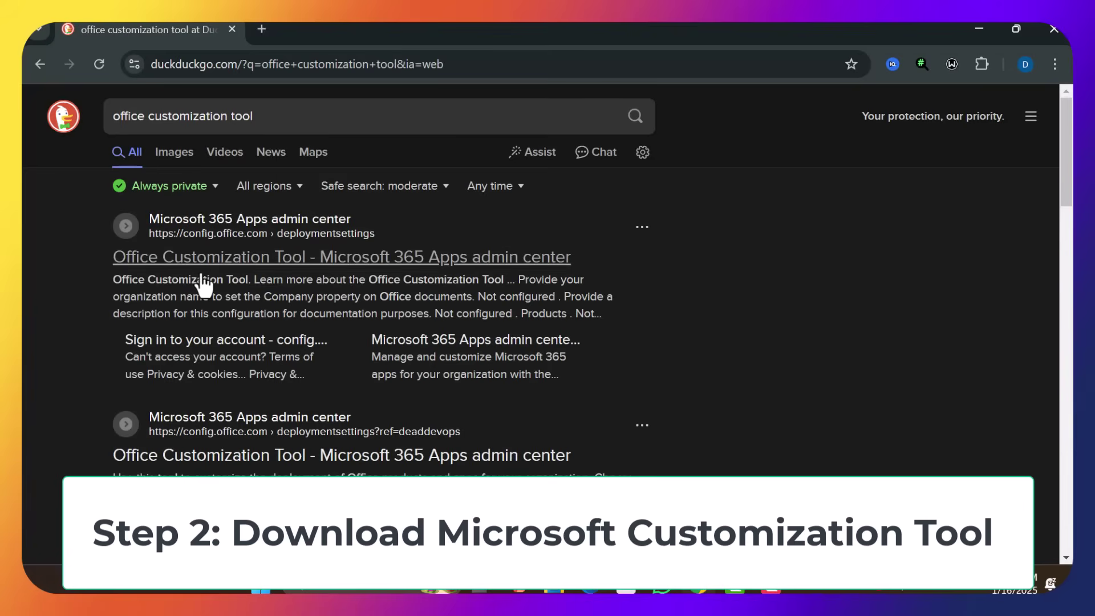
click(208, 257)
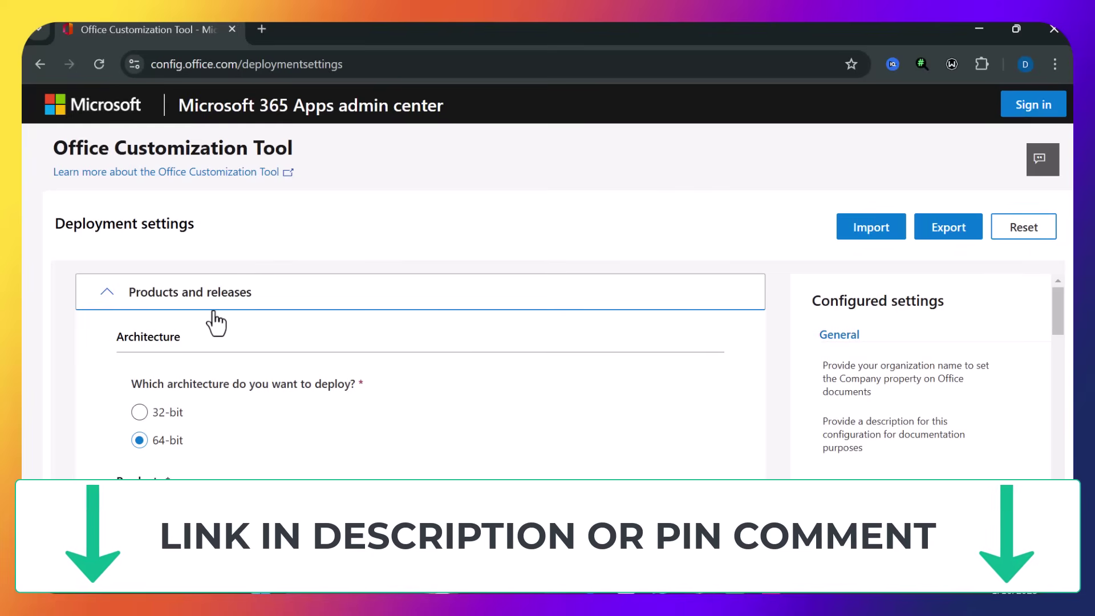
Choose Office LTSC Professional Plus 2024 - Volume License as the Office suite to deploy.
scroll(241, 314, down, 1)
scroll(241, 314, down, 1)
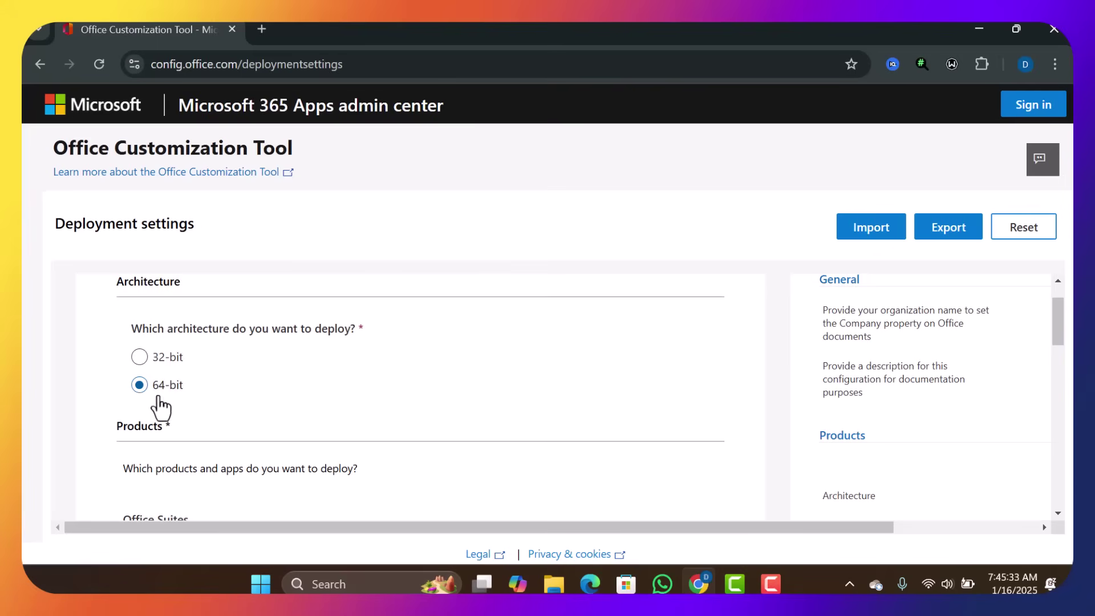
scroll(185, 399, down, 2)
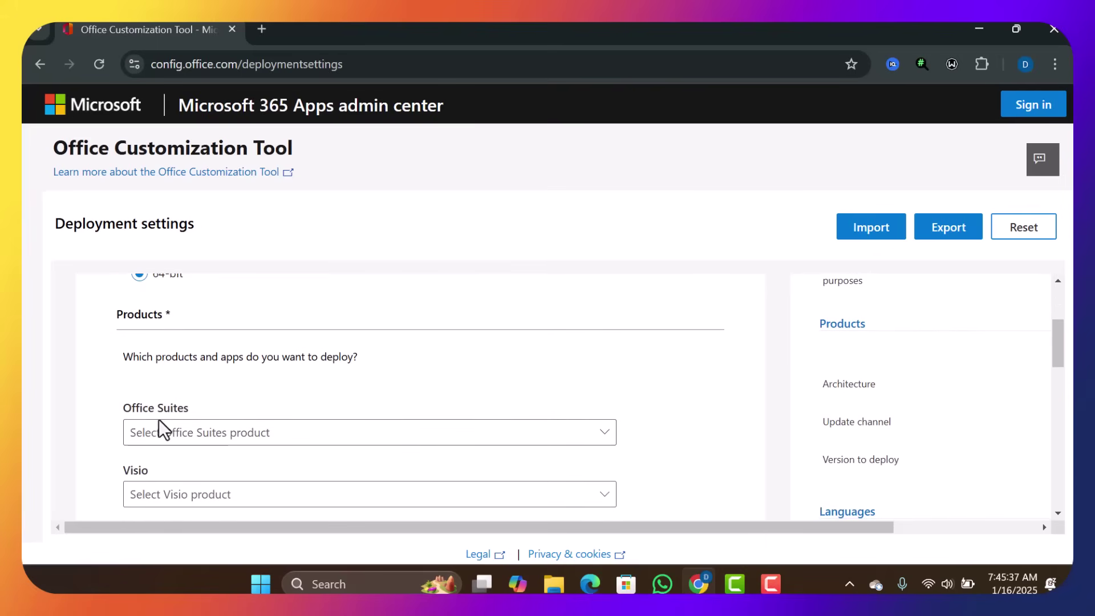
click(187, 409)
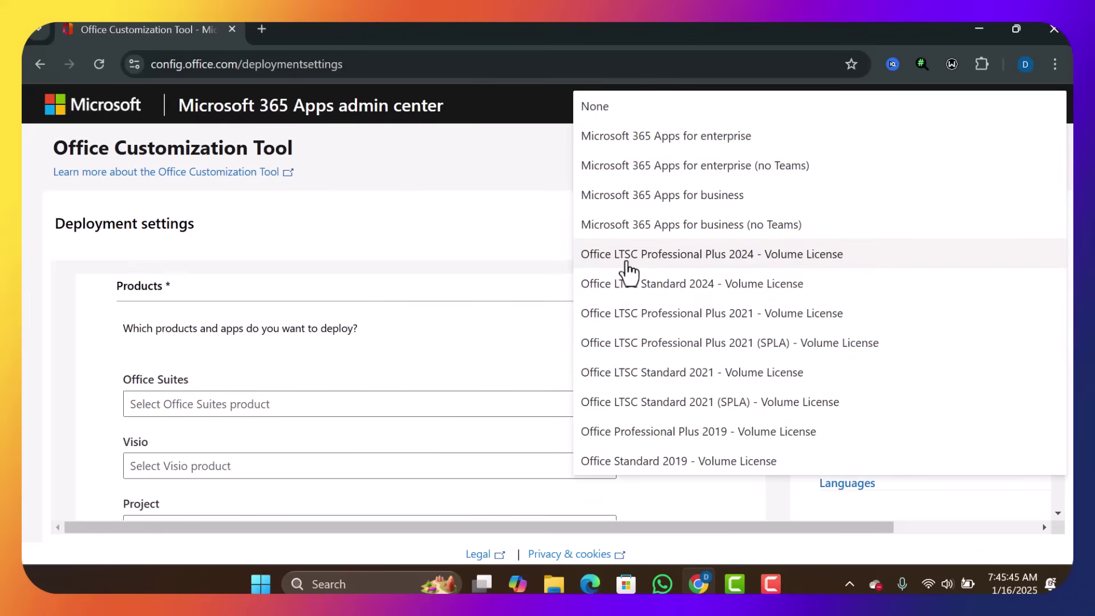
click(744, 261)
Set the update channel to Office LTSC 2024 Perpetual Enterprise.
scroll(529, 306, down, 2)
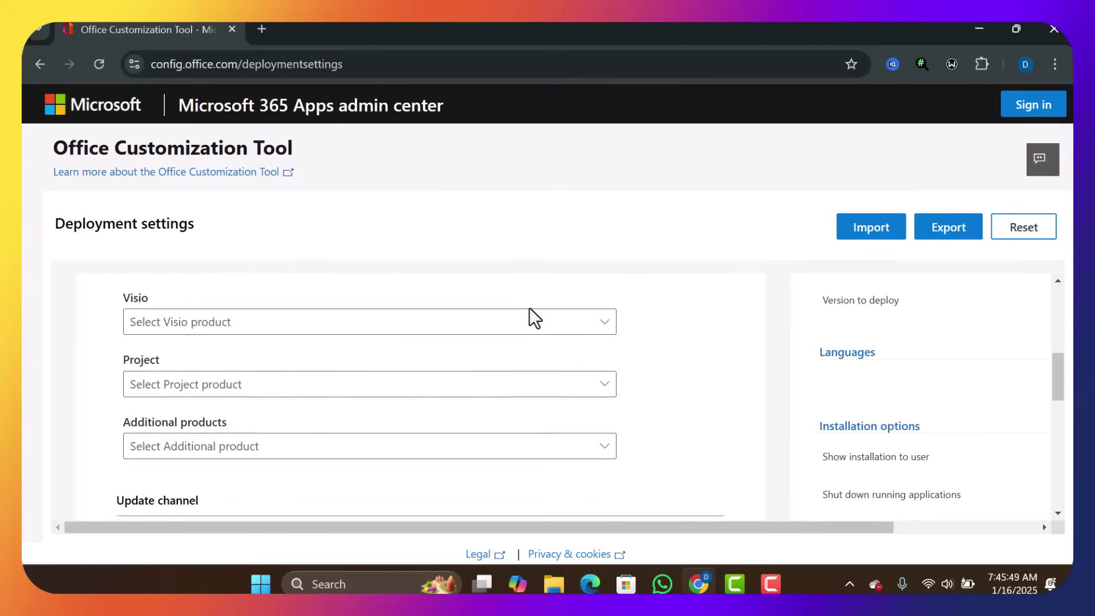
scroll(388, 323, down, 4)
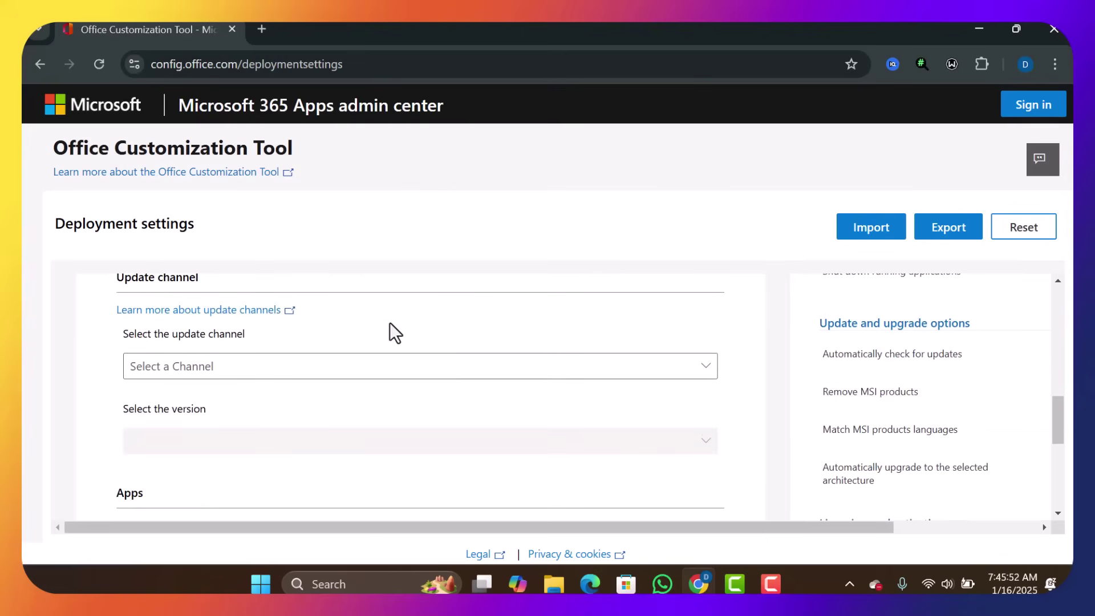
click(318, 371)
scroll(281, 415, down, 1)
scroll(282, 415, up, 1)
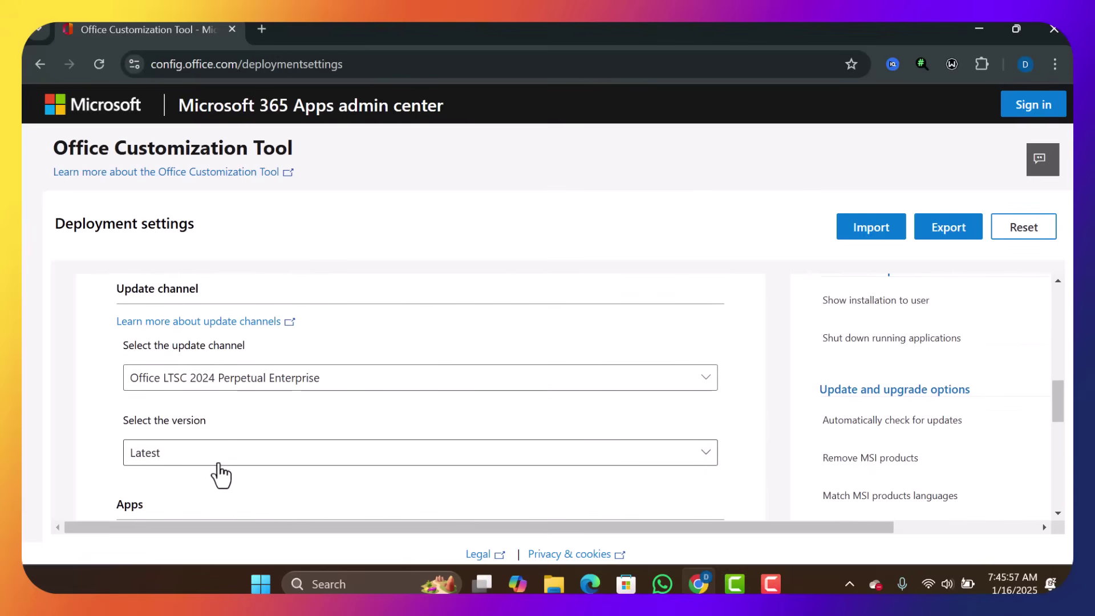
Exclude Publisher from the apps being deployed and continue to the language settings.
scroll(219, 470, down, 2)
scroll(219, 471, down, 2)
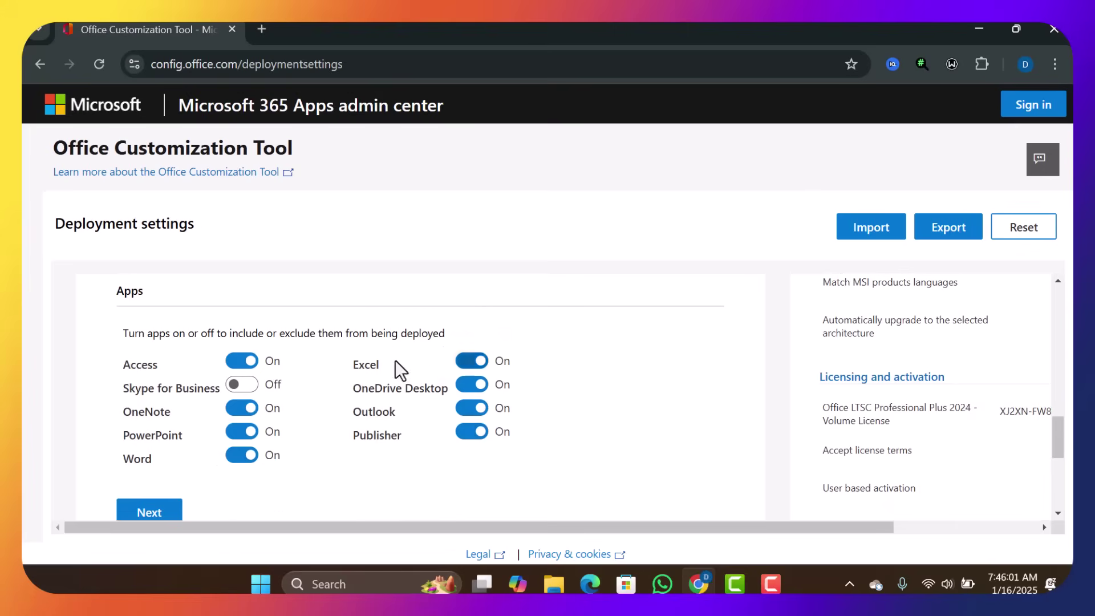
click(475, 433)
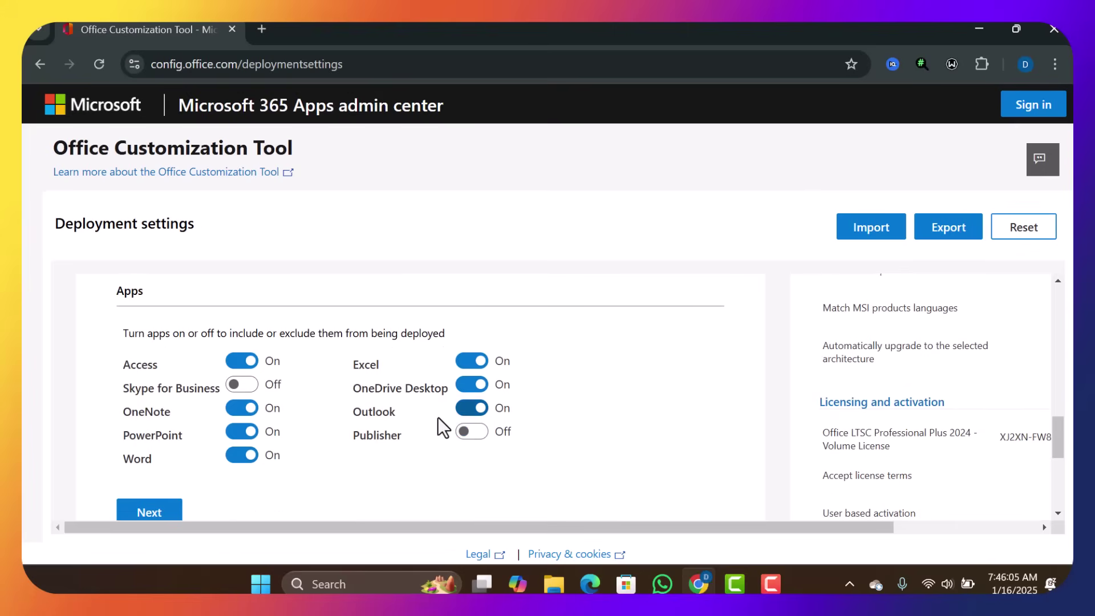
scroll(399, 433, down, 1)
click(149, 499)
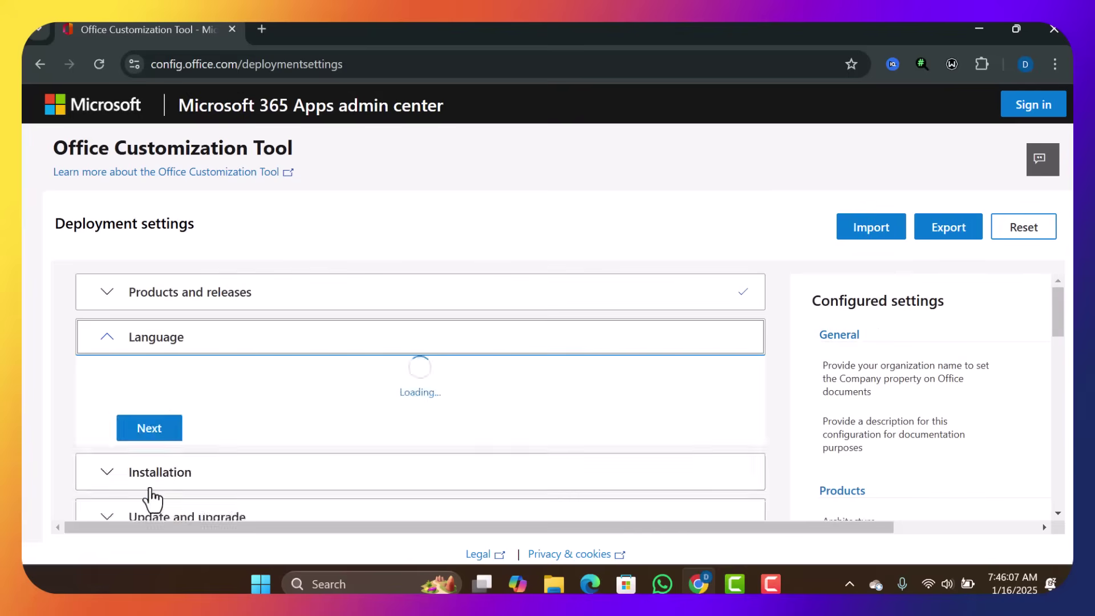
Set the primary language to English (United States) and continue to the installation options.
click(217, 476)
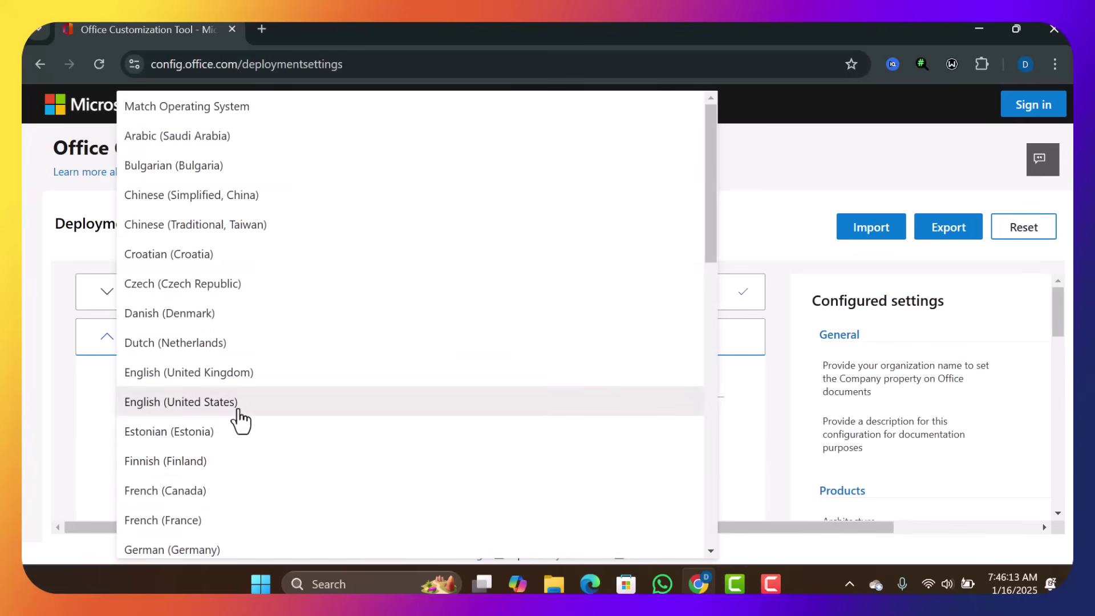
click(237, 407)
scroll(203, 413, down, 2)
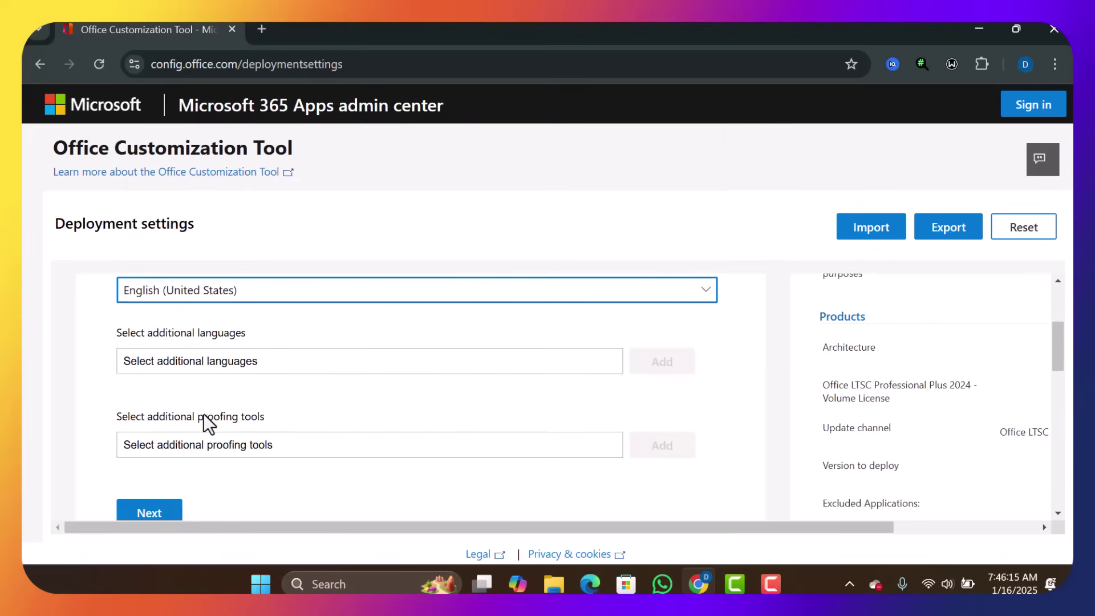
click(153, 434)
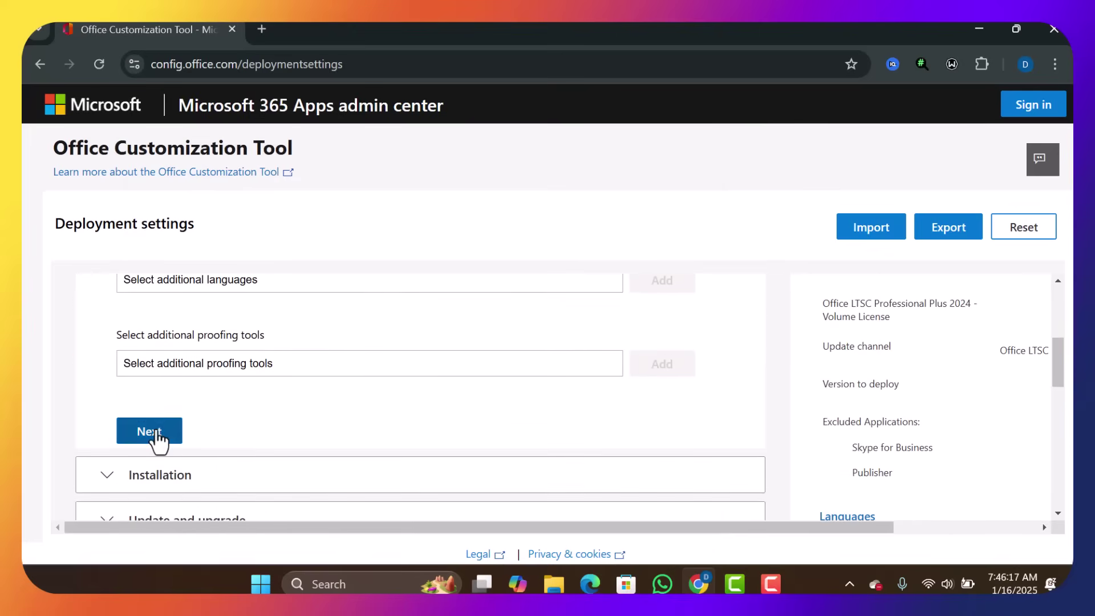
Review the installation options, keep deployment from the Office Content Delivery Network (CDN), and continue to the update and upgrade options.
scroll(203, 426, down, 4)
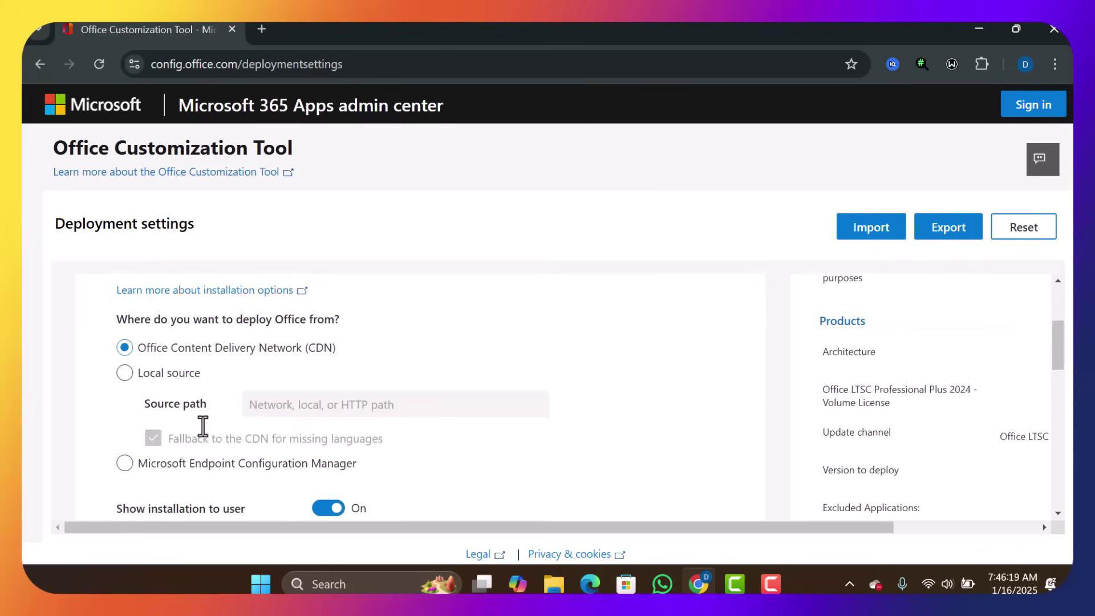
scroll(203, 427, down, 1)
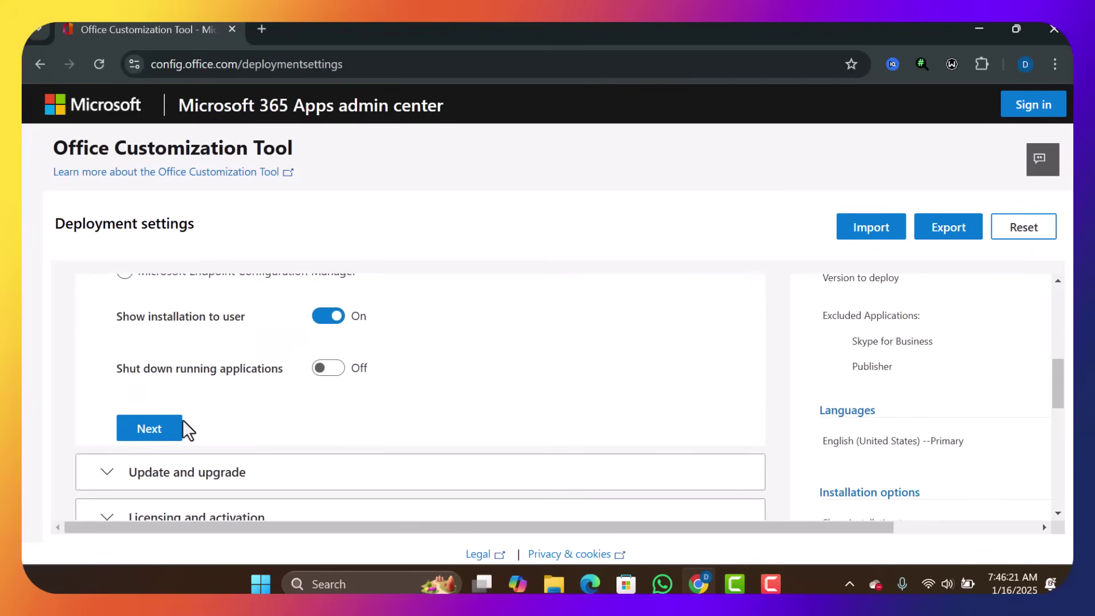
scroll(251, 390, up, 5)
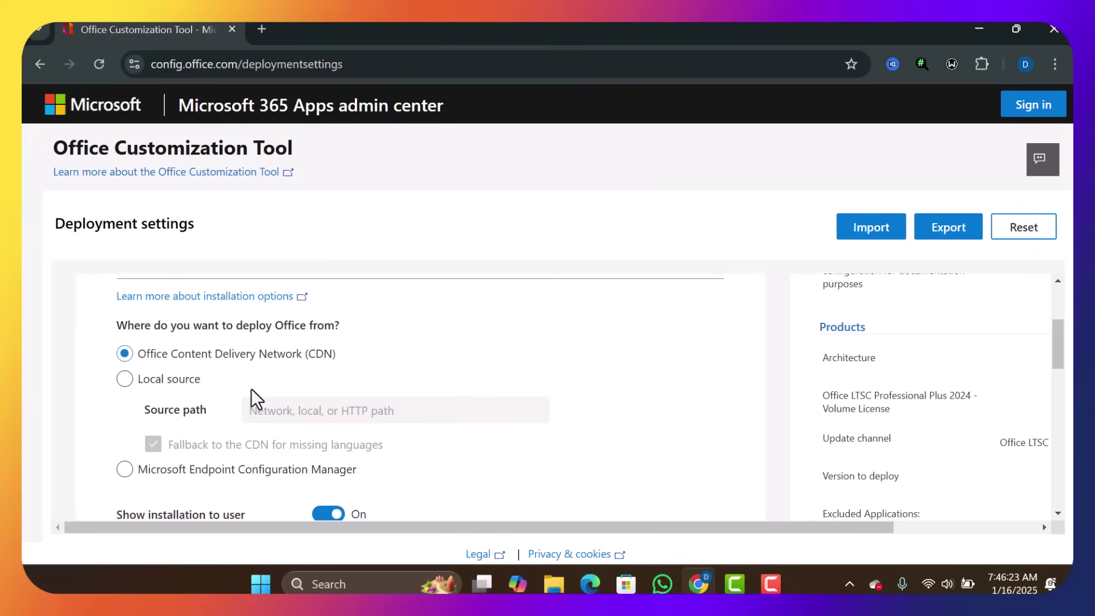
scroll(251, 393, down, 4)
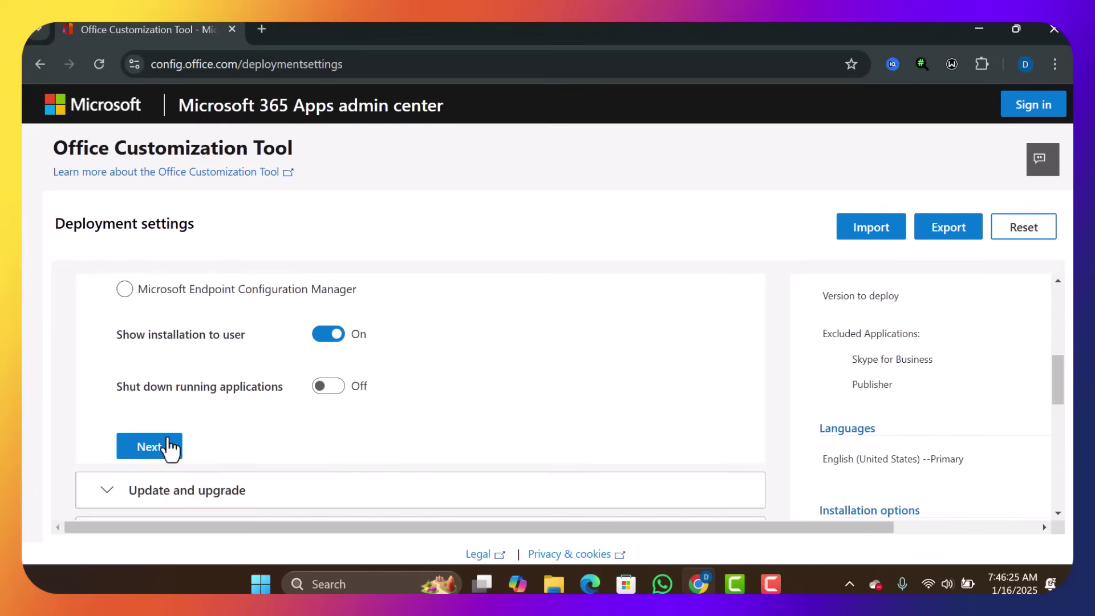
click(160, 459)
scroll(144, 469, down, 3)
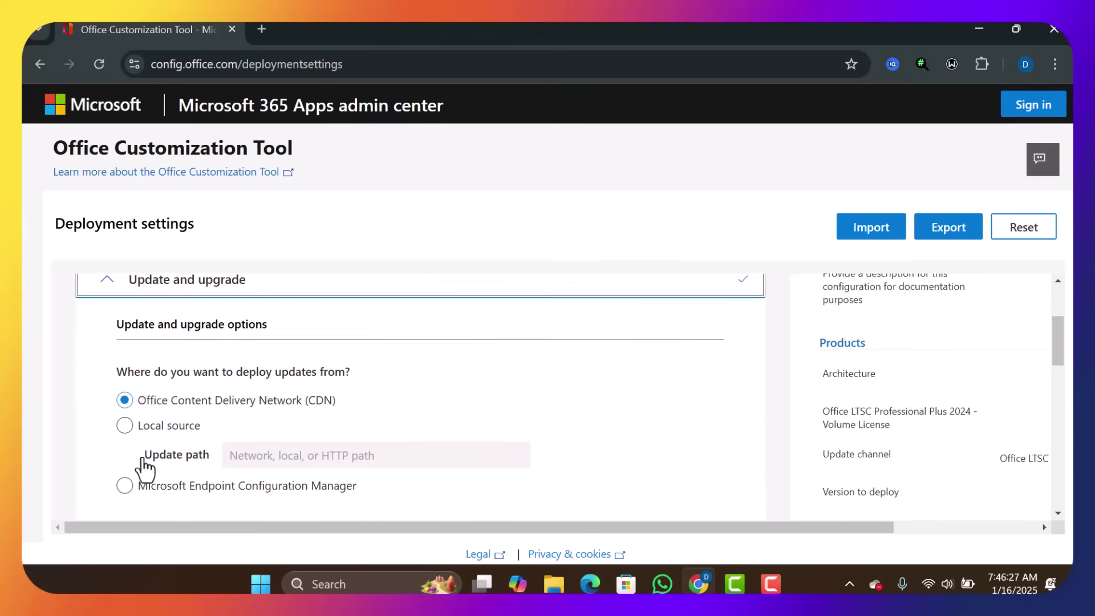
Review the update and upgrade options, leave uninstalling MSI versions of Office off, and continue to licensing and activation.
scroll(144, 468, down, 2)
click(149, 462)
scroll(156, 433, down, 1)
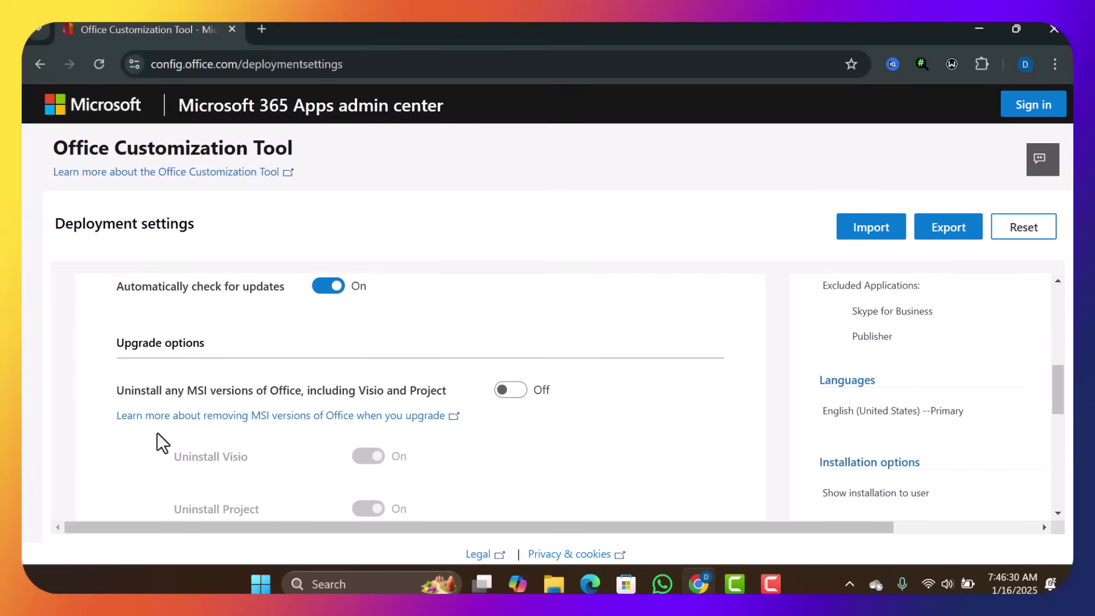
click(504, 392)
click(504, 392)
scroll(477, 391, down, 6)
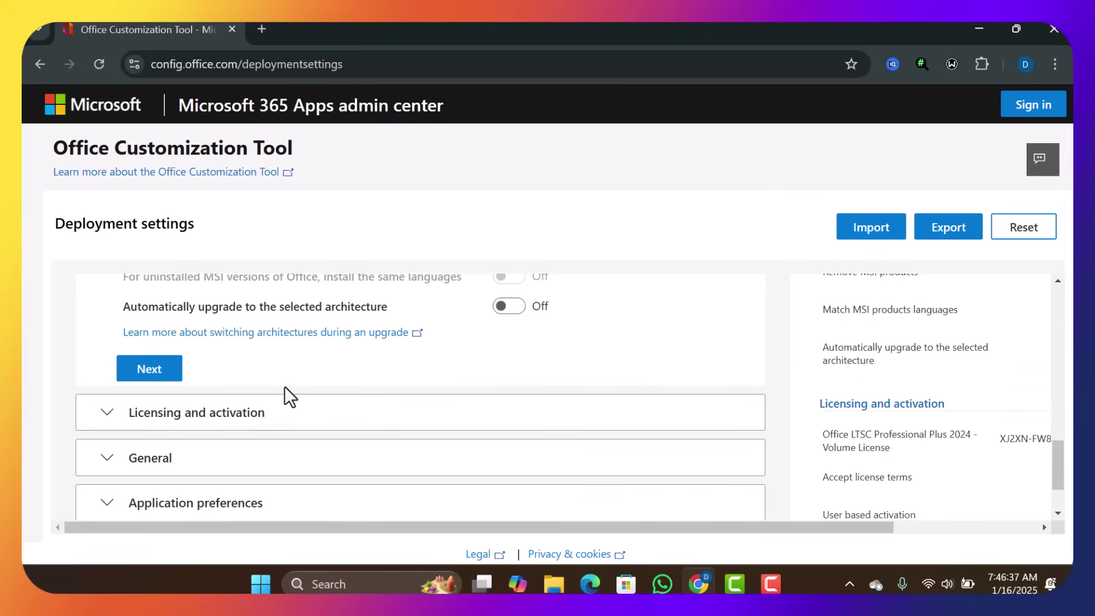
click(123, 375)
Keep the KMS product key option and user based activation, and continue to the general settings.
scroll(244, 408, down, 1)
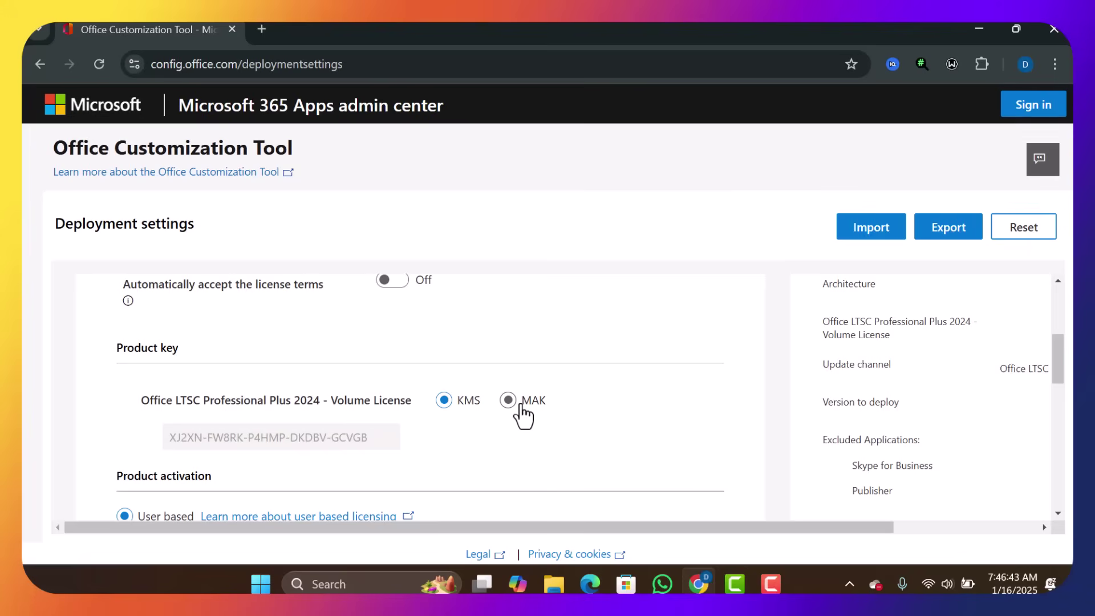
scroll(391, 446, down, 2)
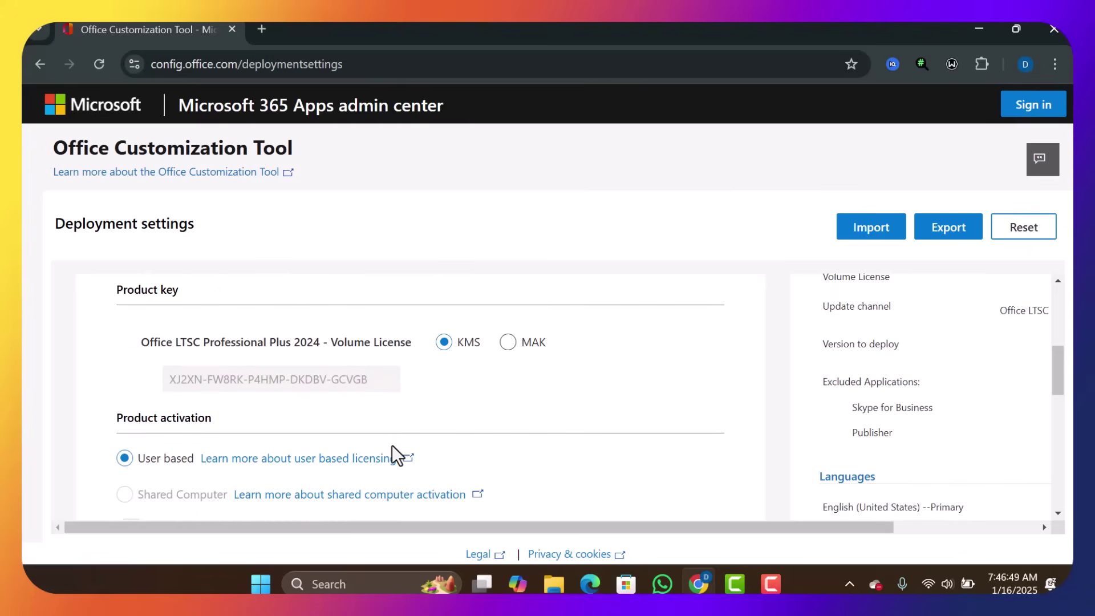
scroll(392, 455, down, 3)
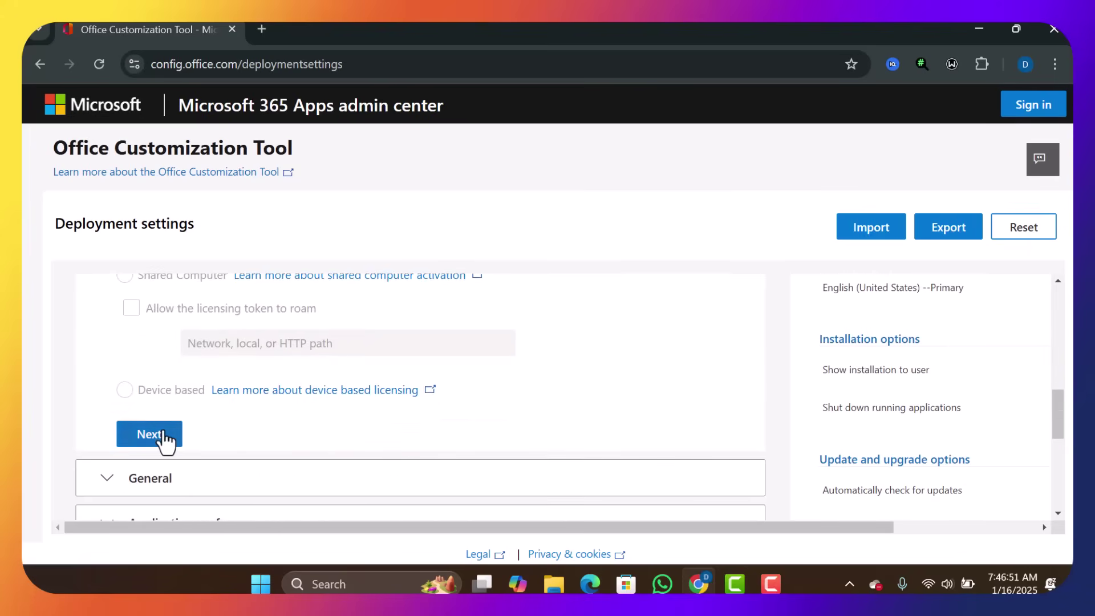
click(164, 437)
Leave the organization name and description blank, and finish the configuration with the default application preferences.
scroll(289, 410, down, 4)
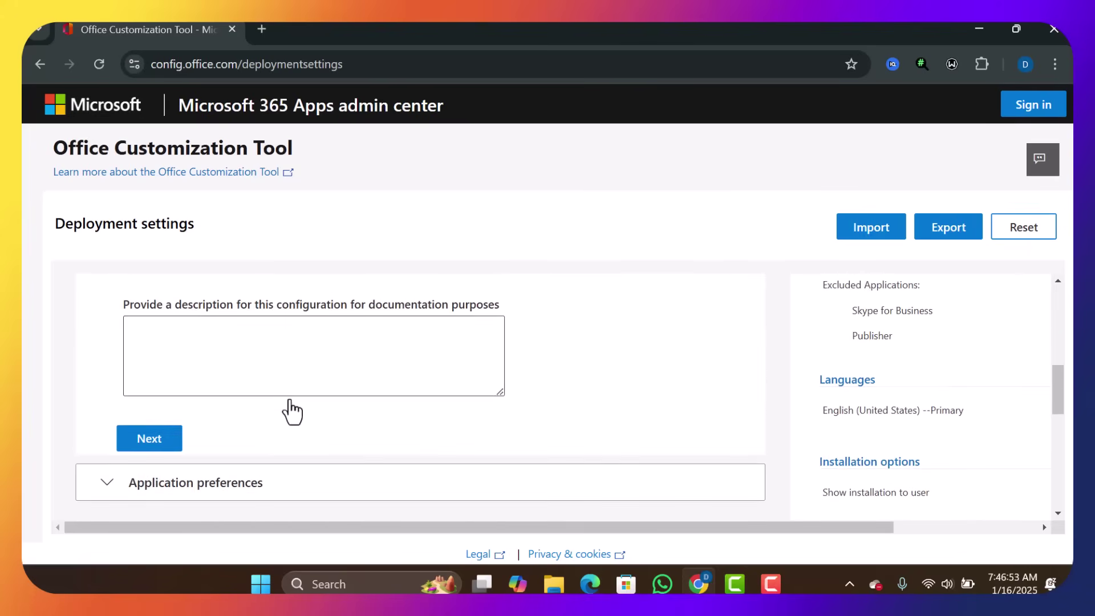
scroll(213, 413, up, 4)
scroll(214, 414, down, 3)
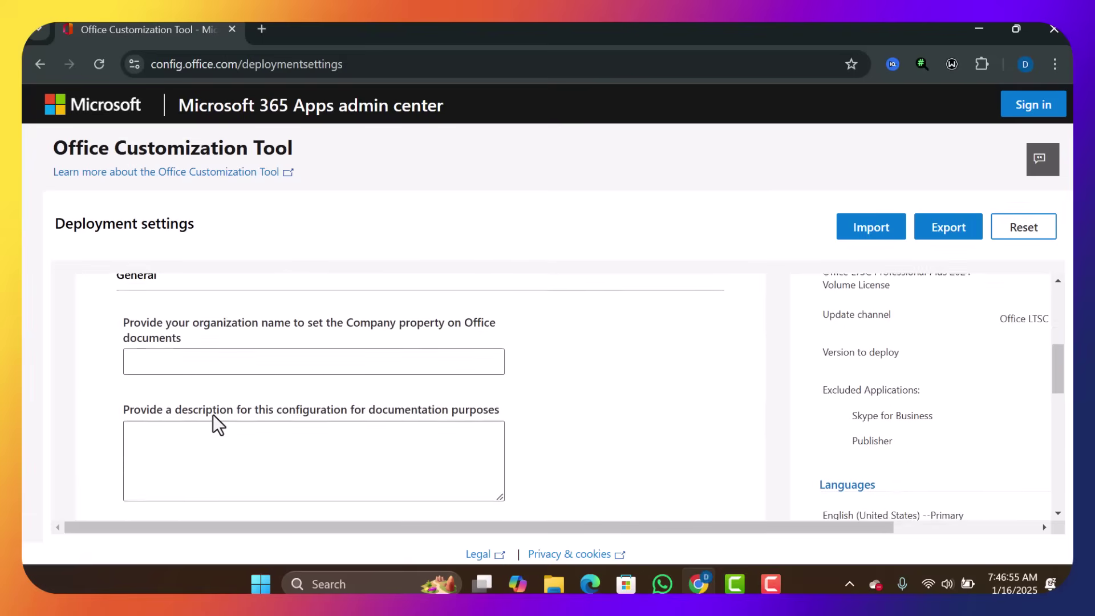
click(167, 435)
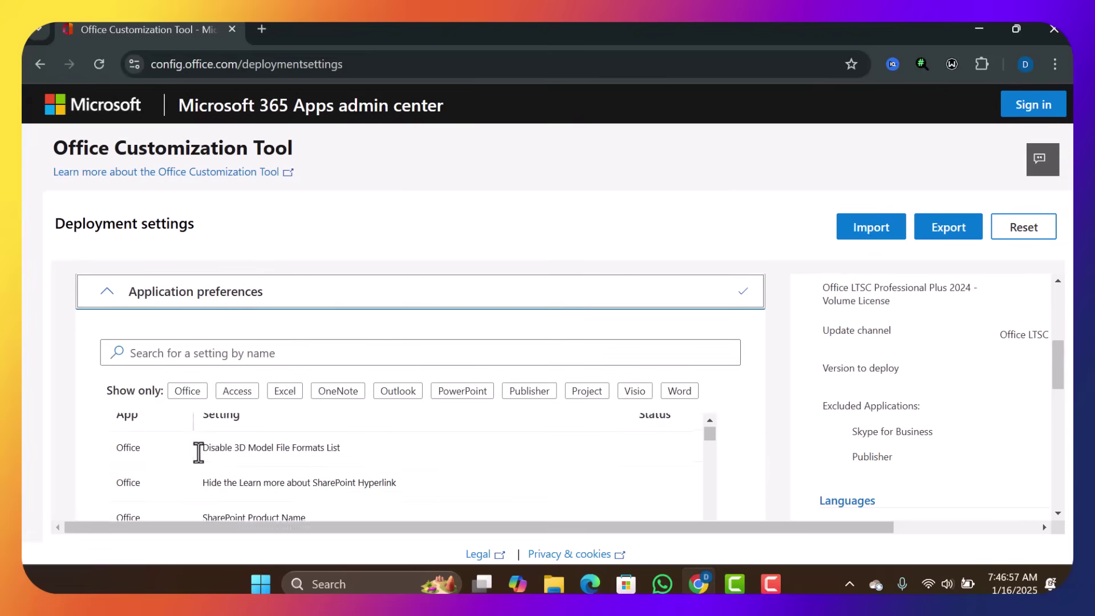
scroll(77, 440, down, 10)
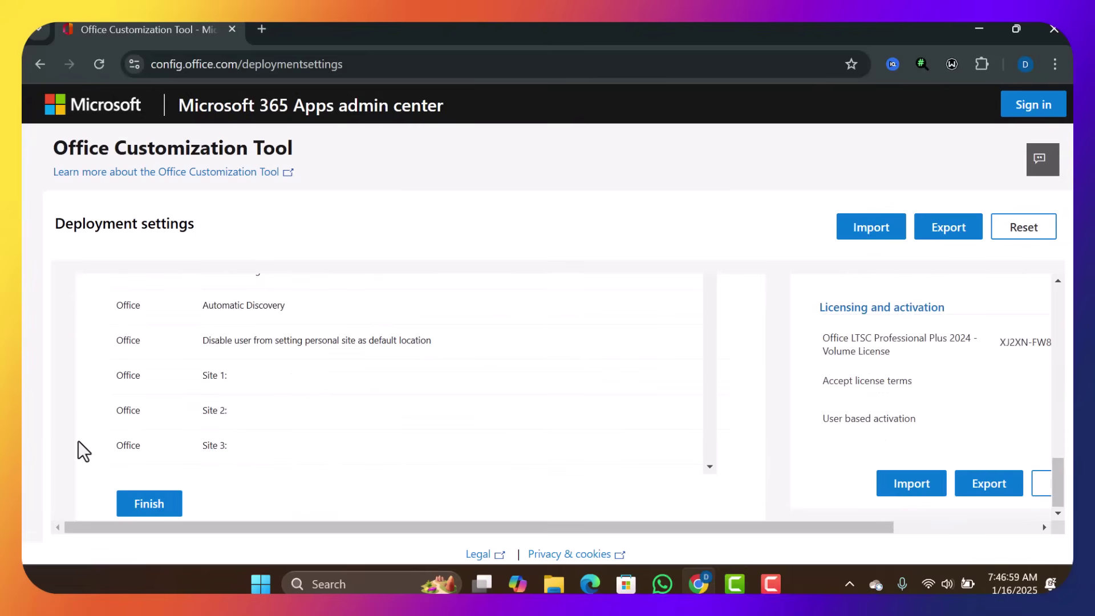
click(136, 509)
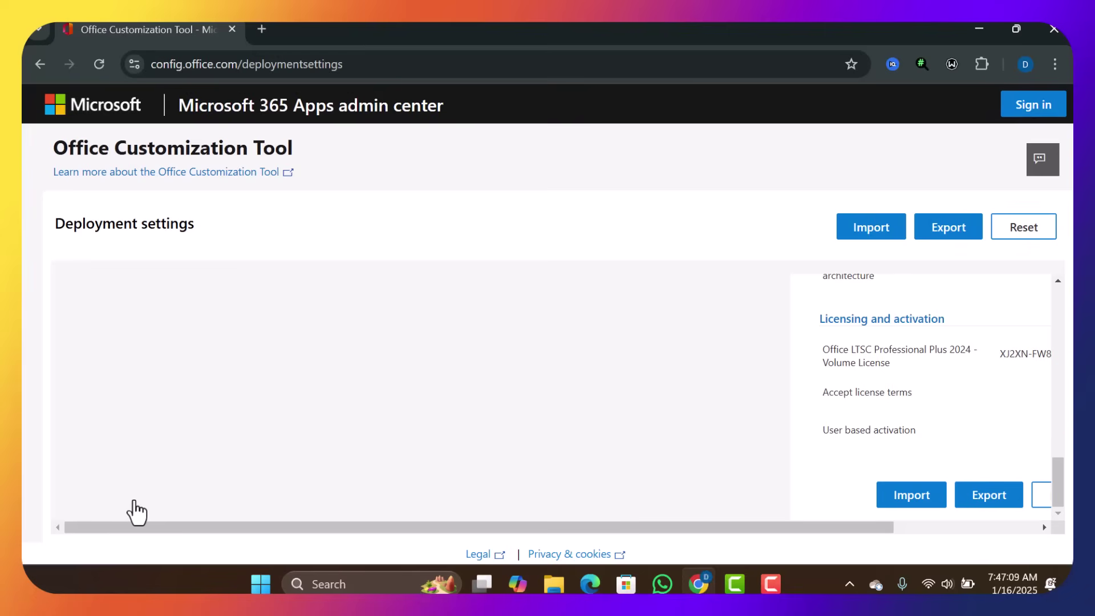
Start exporting the configuration and set the default file format to Office Open XML formats.
scroll(137, 511, right, 3)
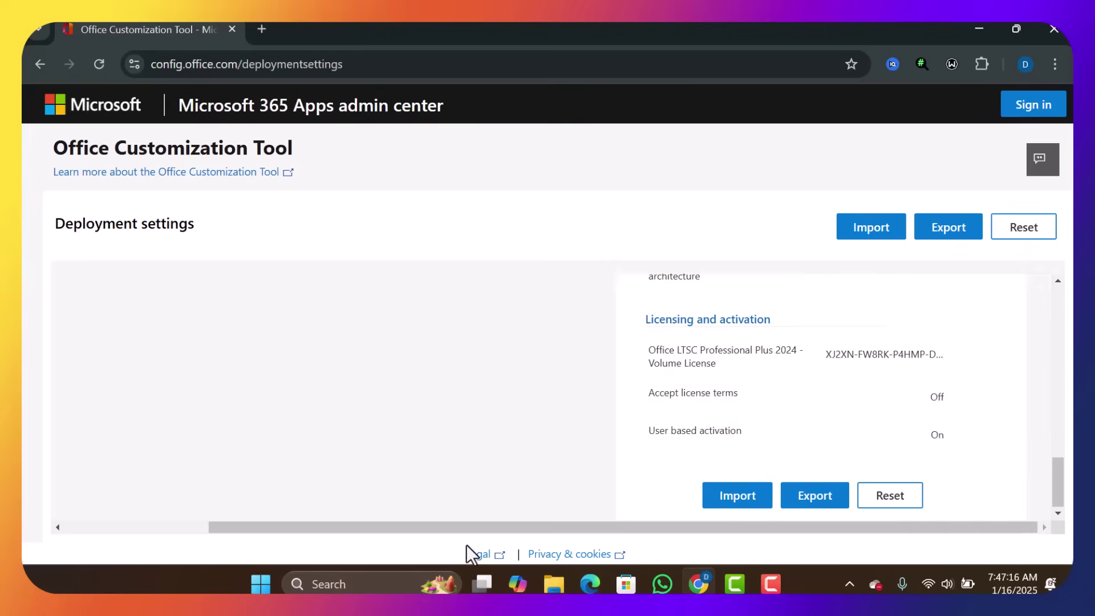
click(815, 504)
scroll(687, 448, down, 1)
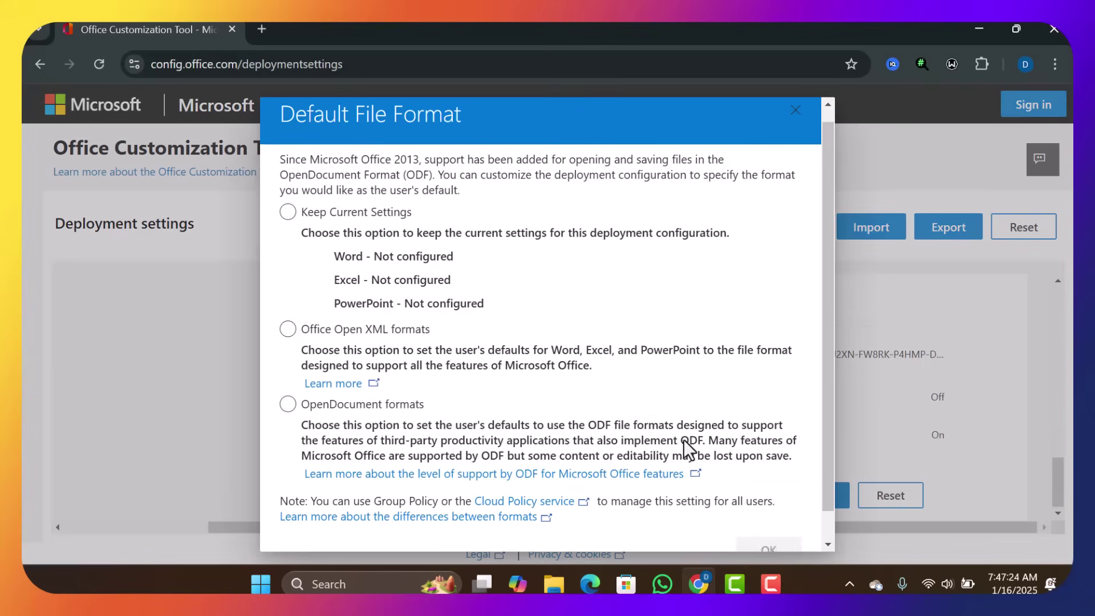
click(337, 325)
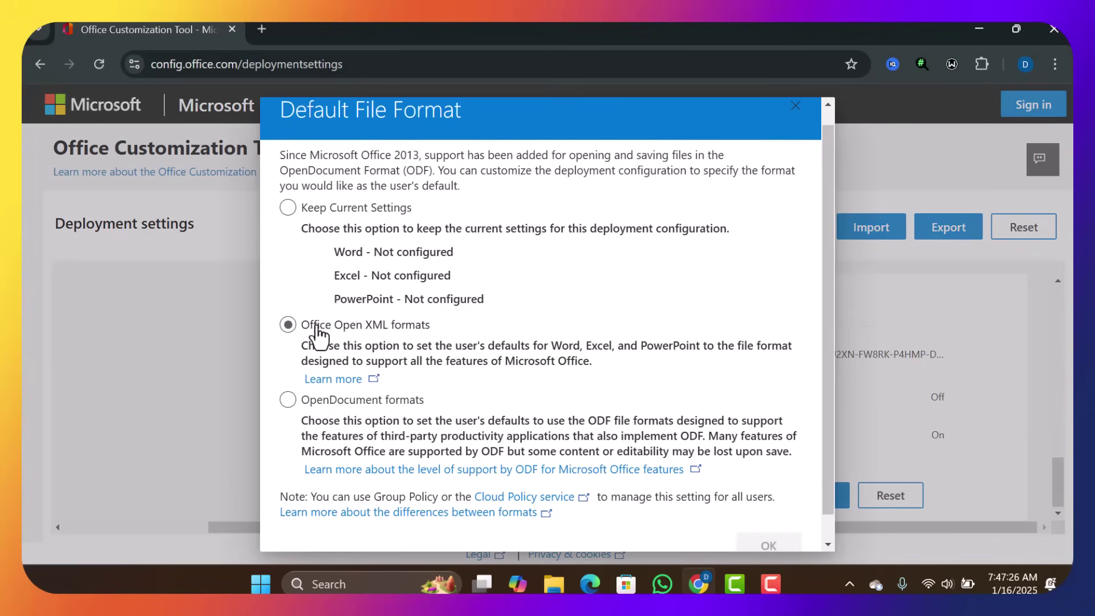
click(363, 329)
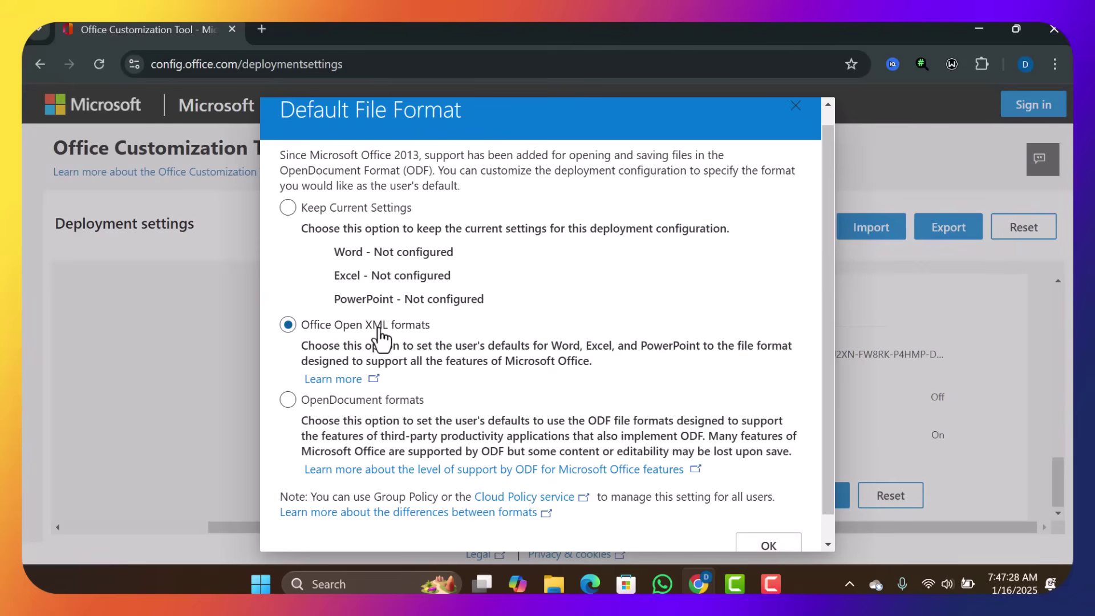
scroll(644, 425, down, 1)
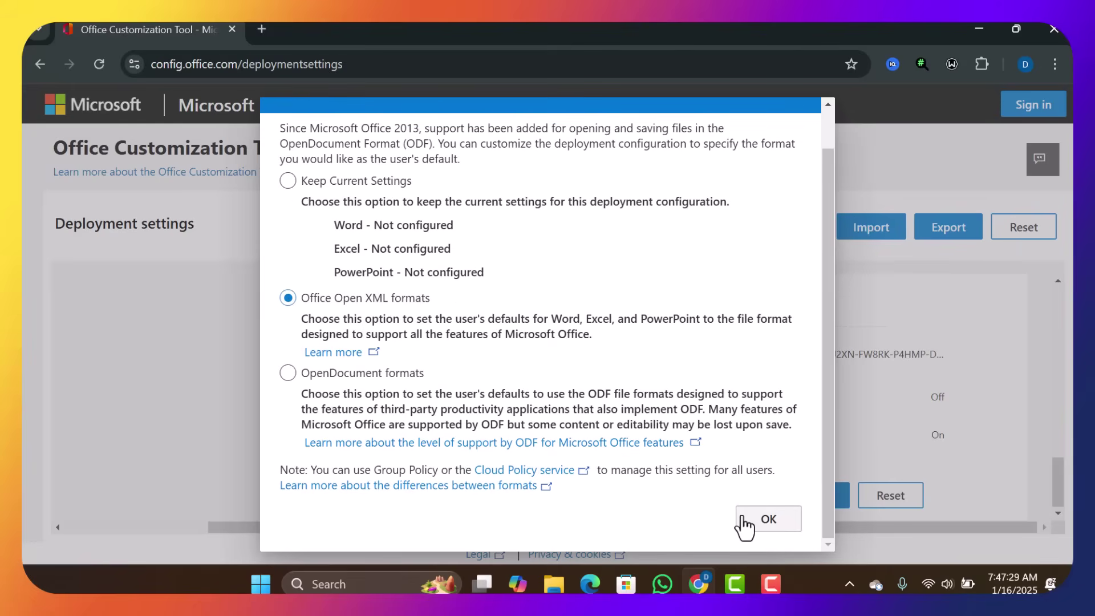
click(742, 516)
Accept the license agreement terms and export the configuration to XML with the file name Configuration.
click(581, 389)
click(582, 389)
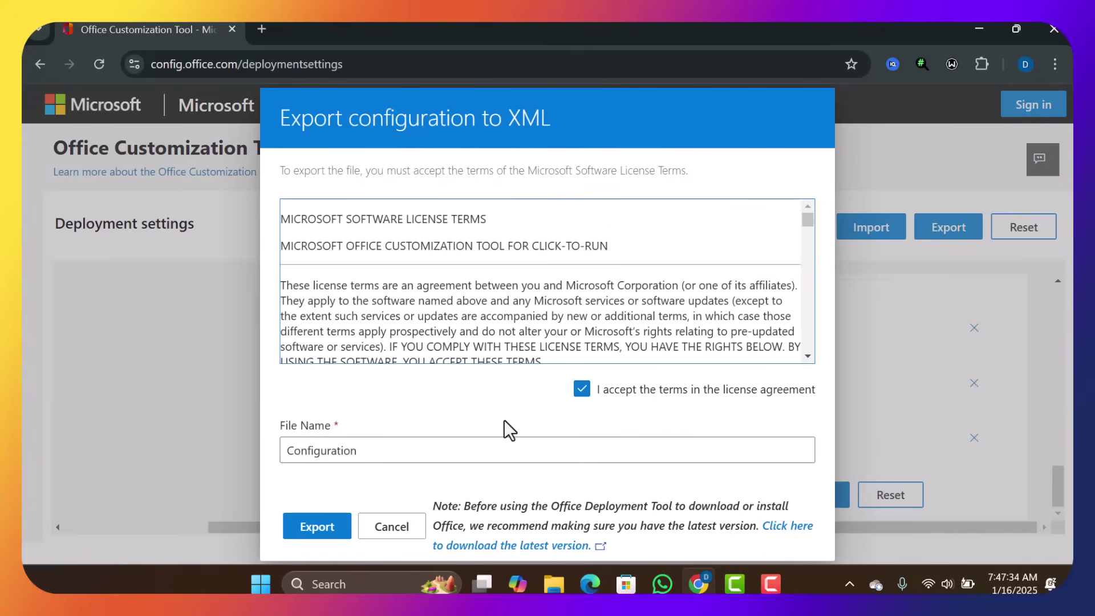
double_click(353, 450)
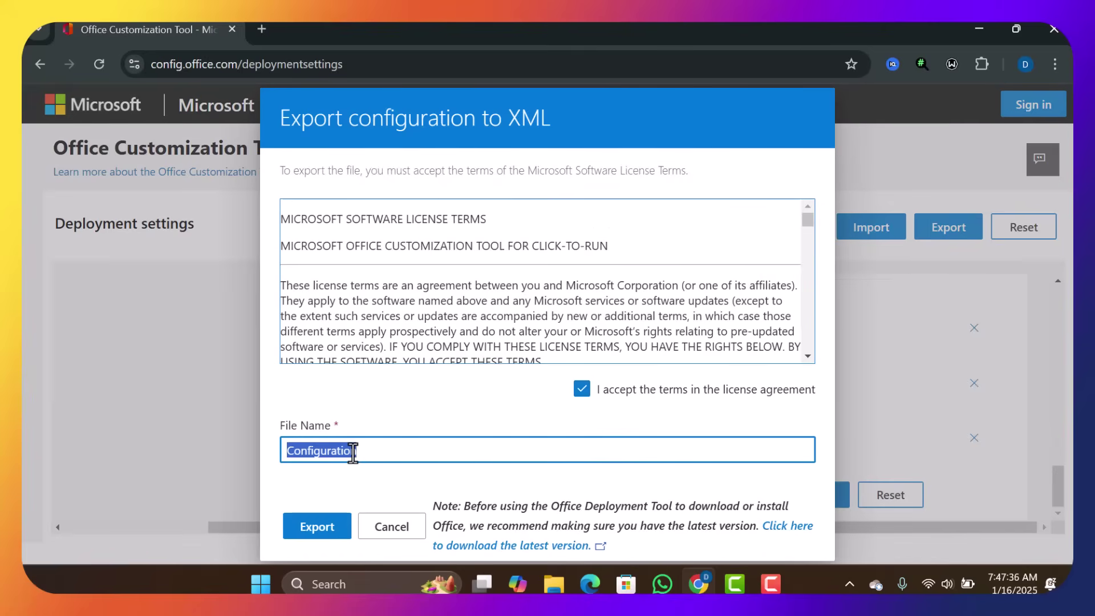
click(369, 454)
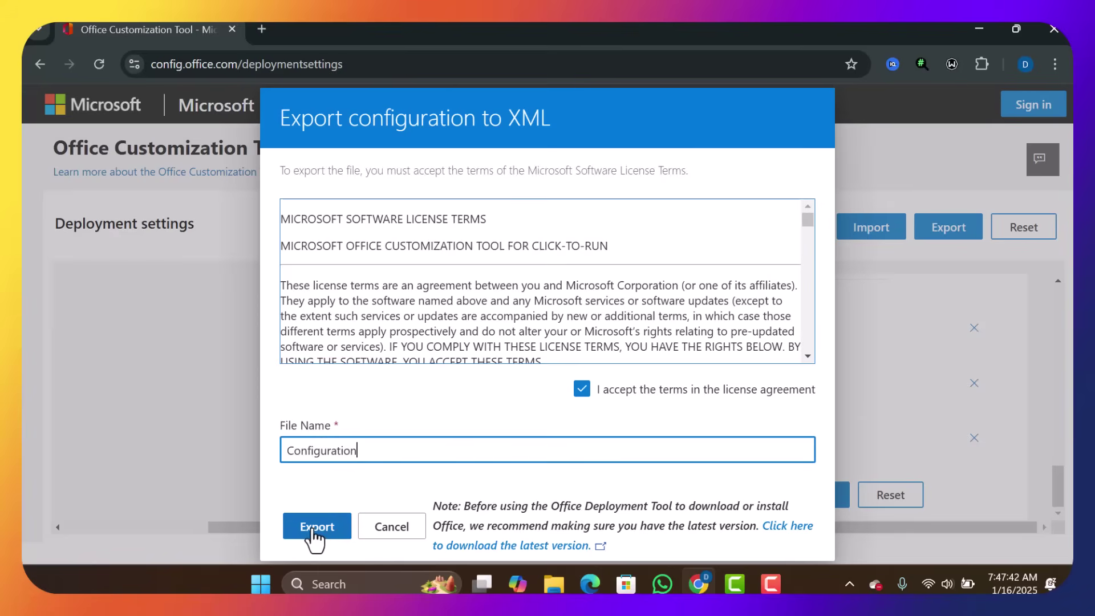
click(313, 534)
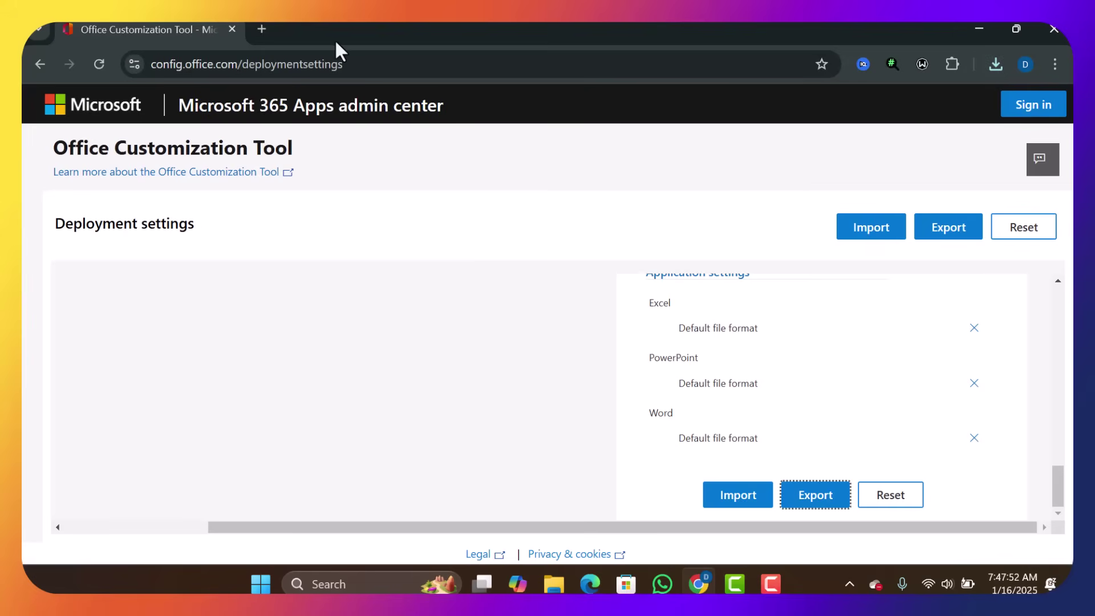
Search the web for "office deployment tool" in a new browser tab.
click(261, 29)
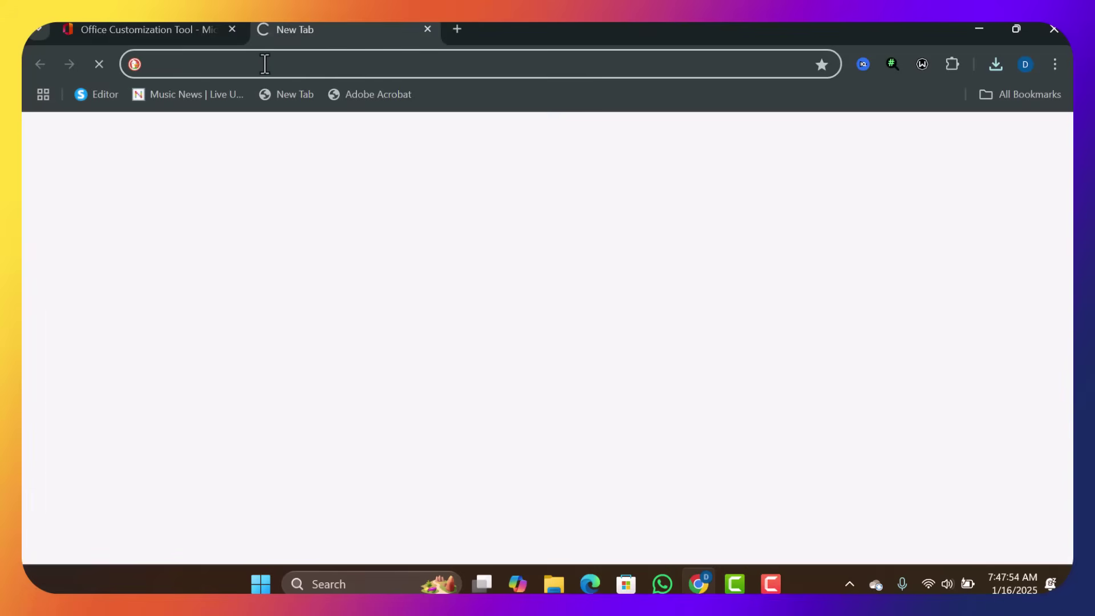
text(de)
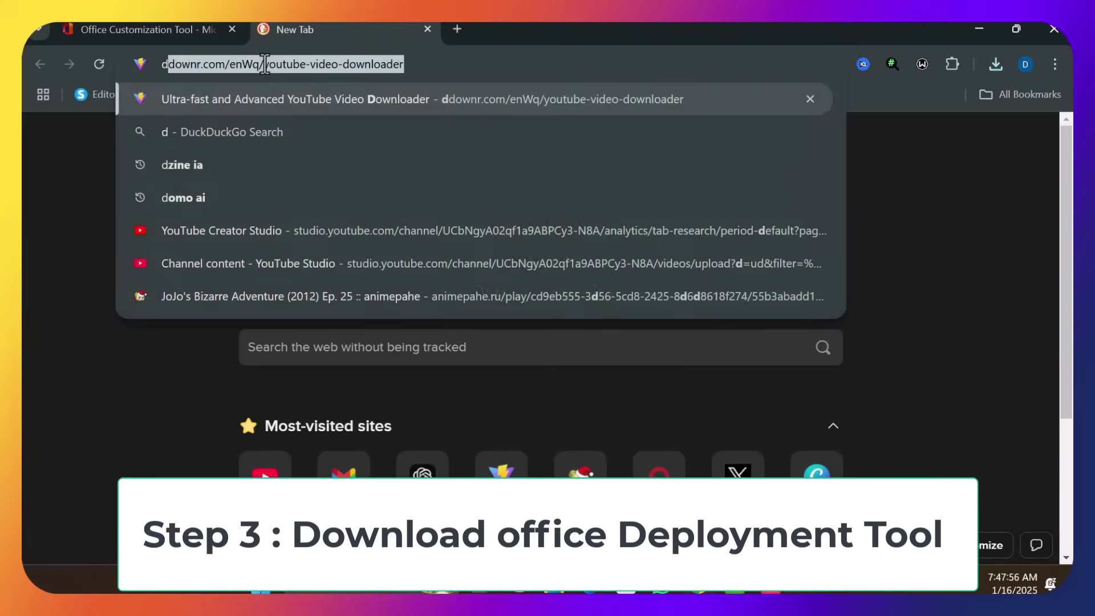
key(BackSpace)
key(BackSpace)
key(BackSpace)
text(off)
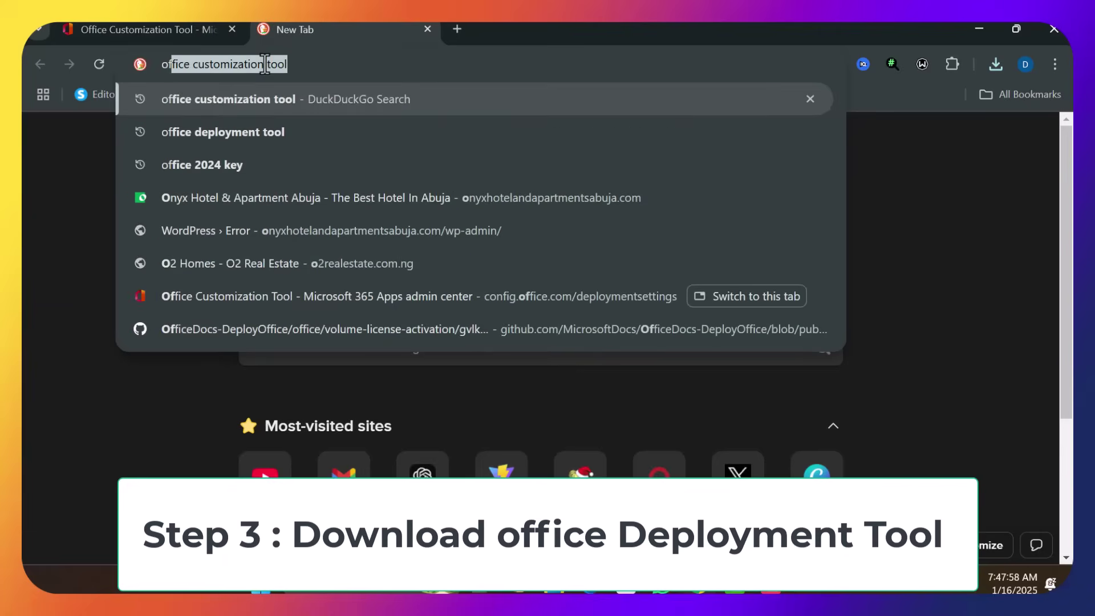
click(256, 132)
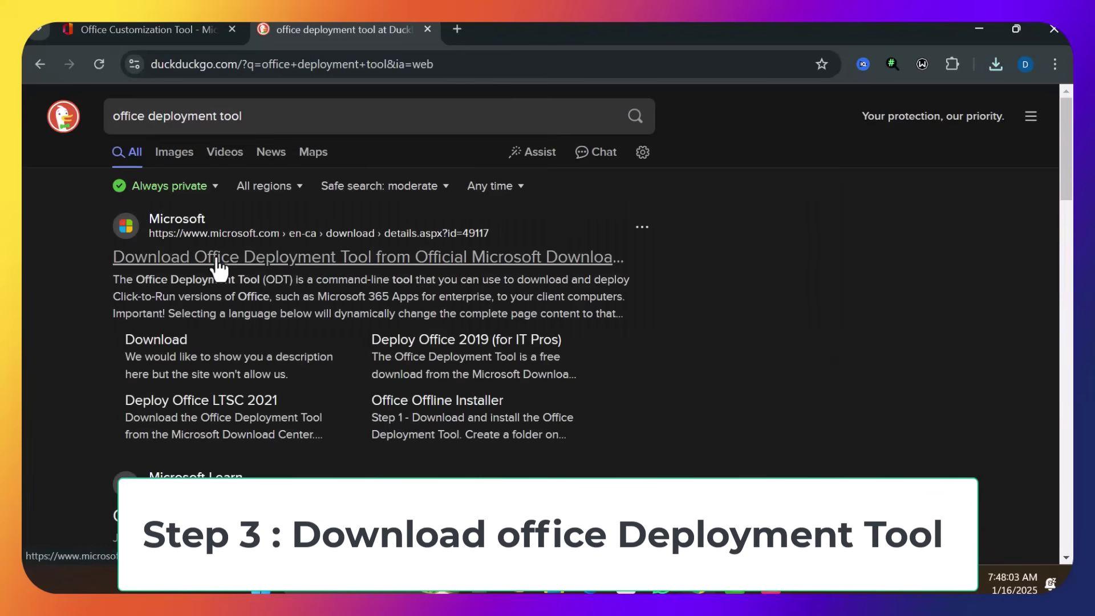
Download the English Office Deployment Tool from the official Microsoft download page.
click(218, 259)
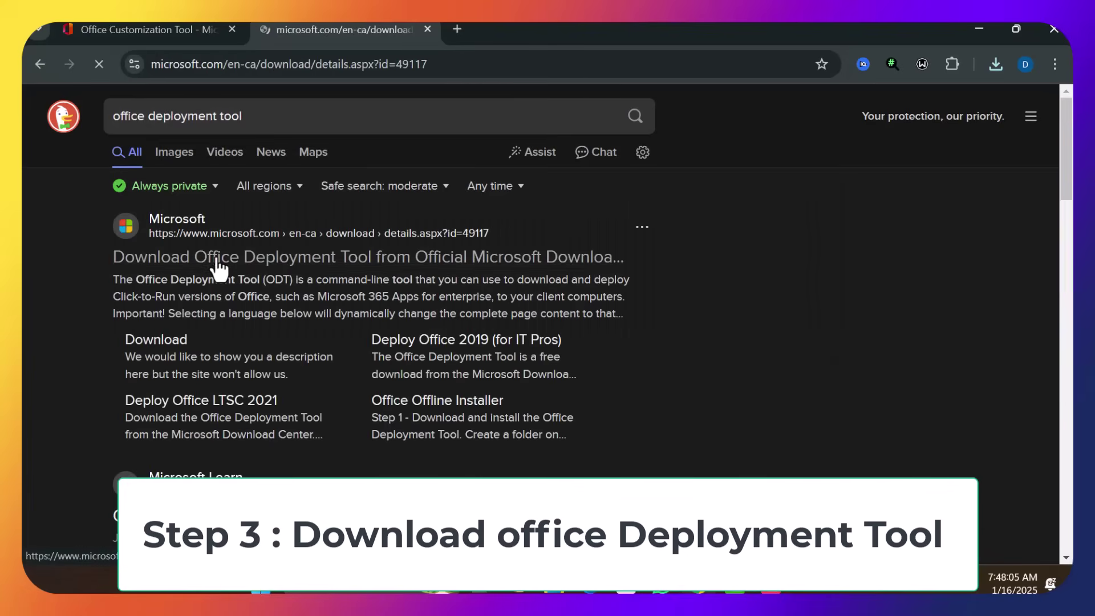
scroll(334, 313, down, 1)
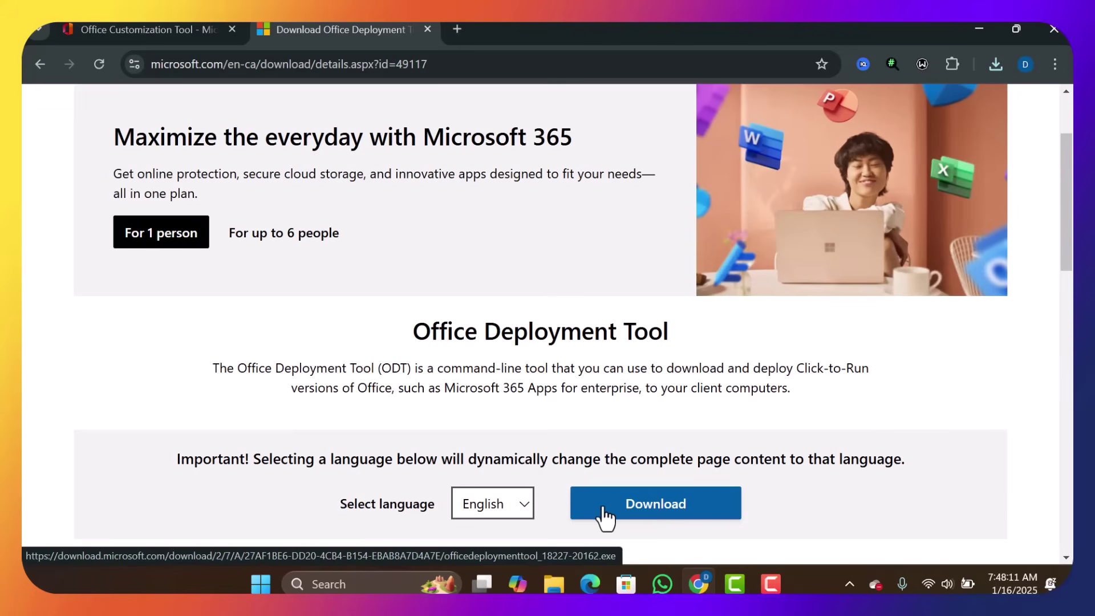
click(604, 513)
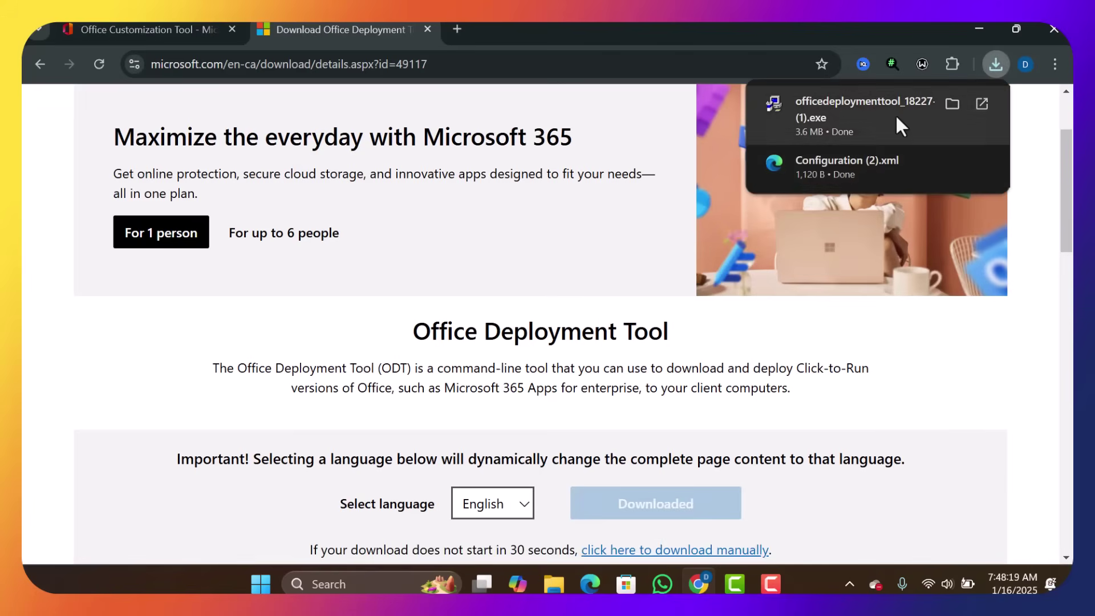
Create a folder named office2024 on the desktop and open it.
click(985, 25)
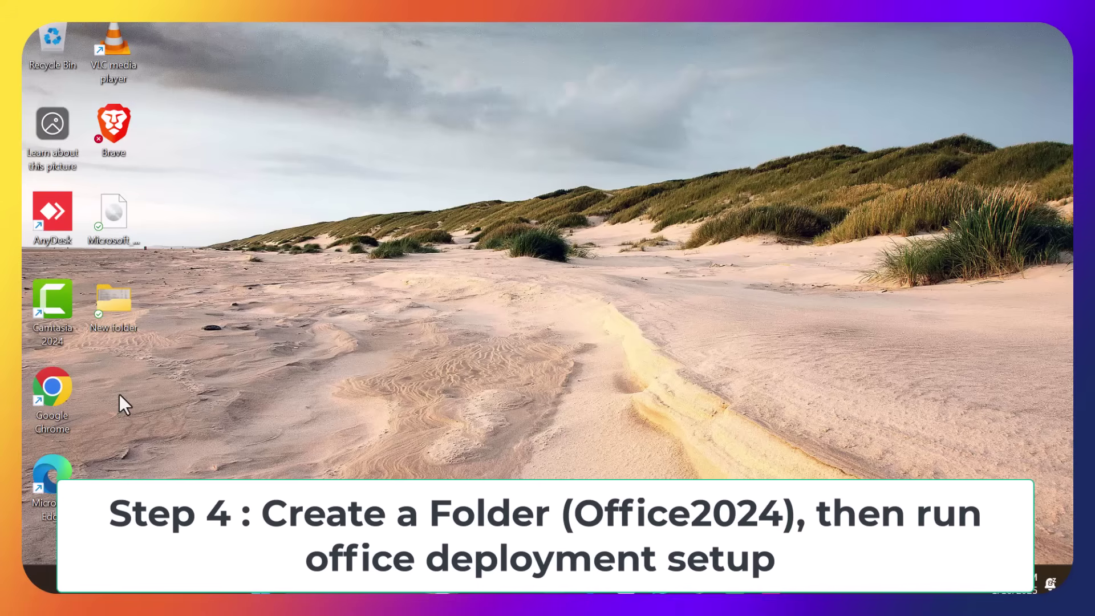
right_click(139, 367)
mouse_move(235, 273)
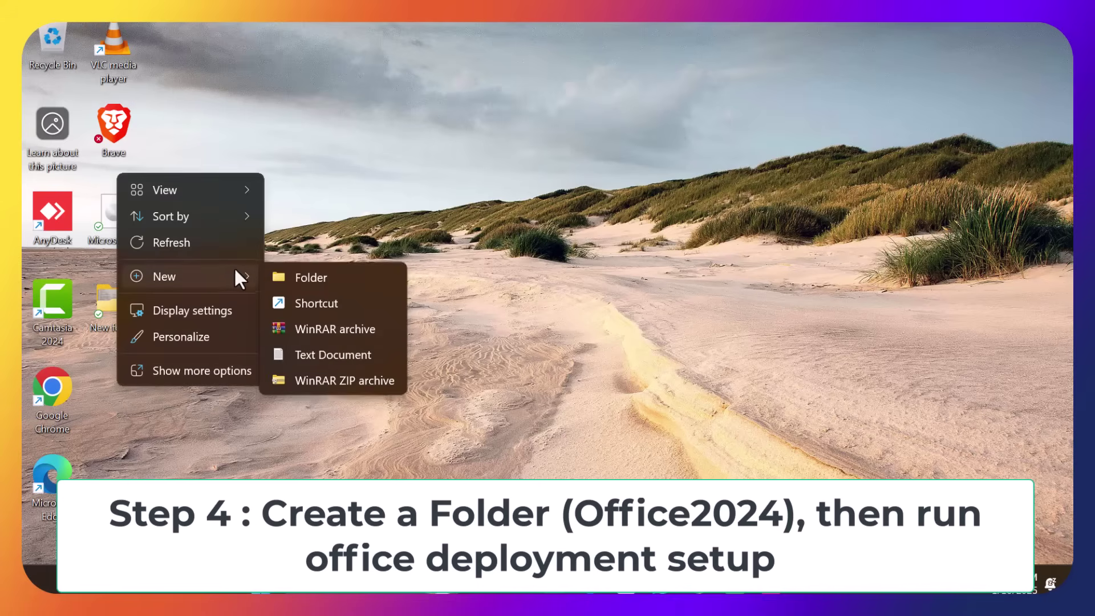
click(289, 274)
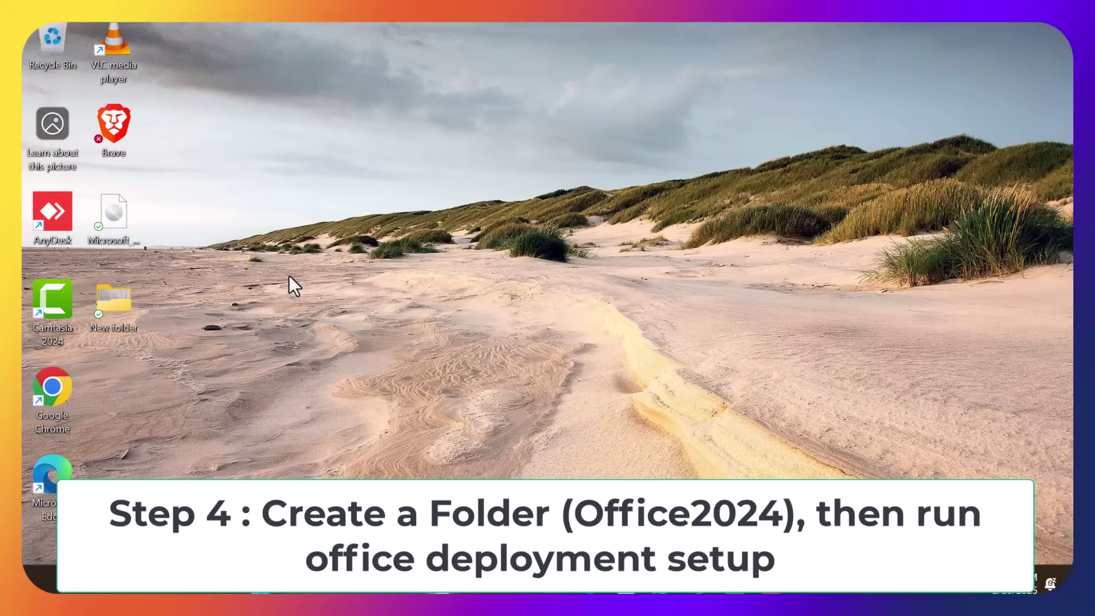
right_click(117, 428)
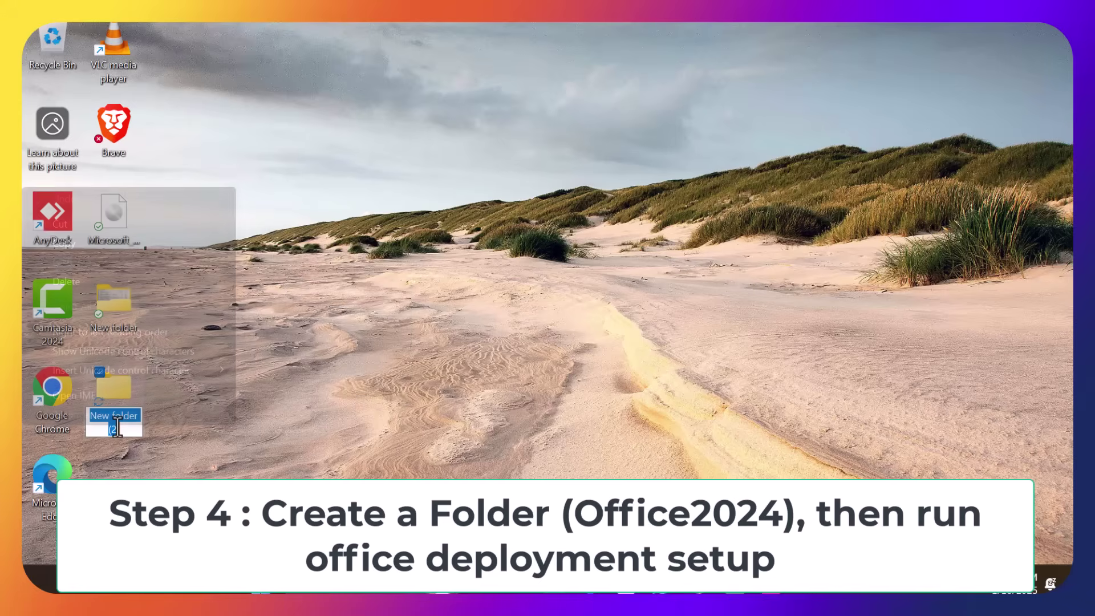
click(117, 428)
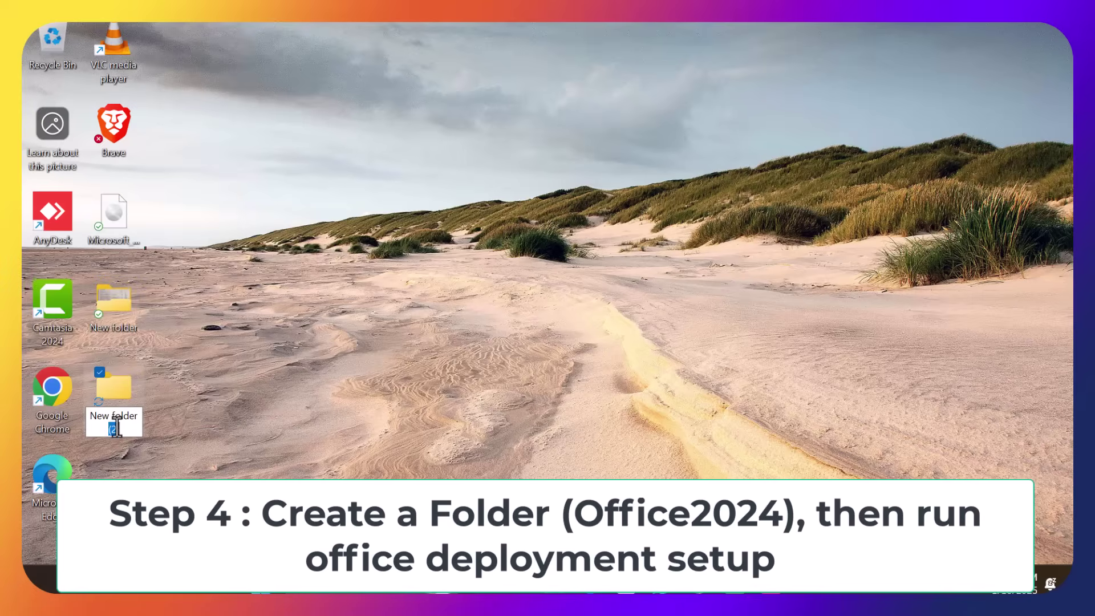
key(BackSpace)
key(BackSpace)
key(BackSpace)
key(BackSpace)
key(BackSpace)
key(BackSpace)
key(BackSpace)
key(BackSpace)
key(BackSpace)
key(BackSpace)
key(BackSpace)
key(BackSpace)
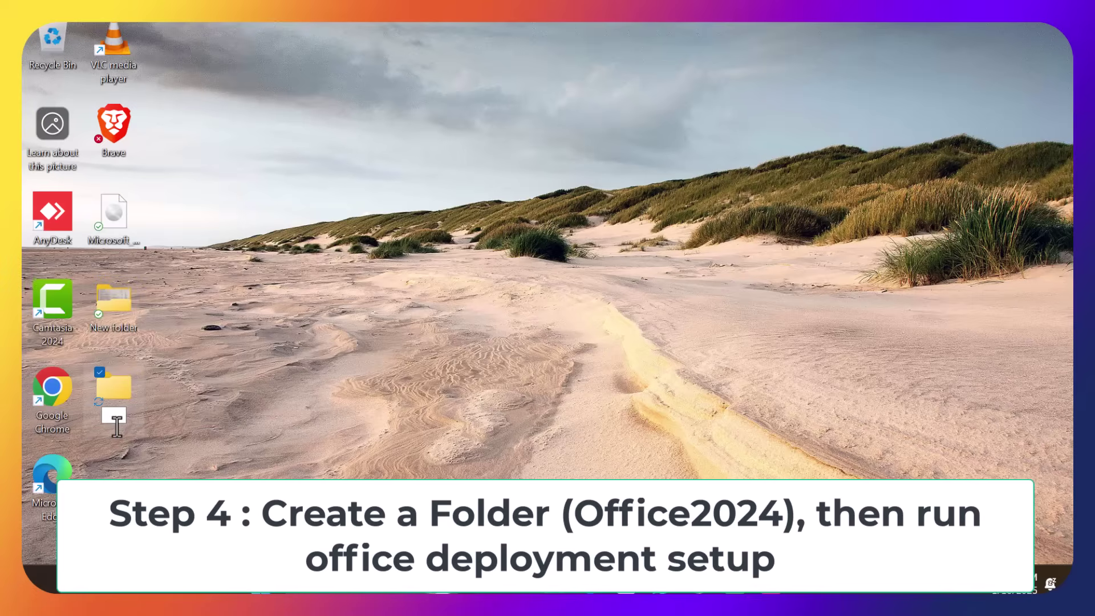
text(Office2024)
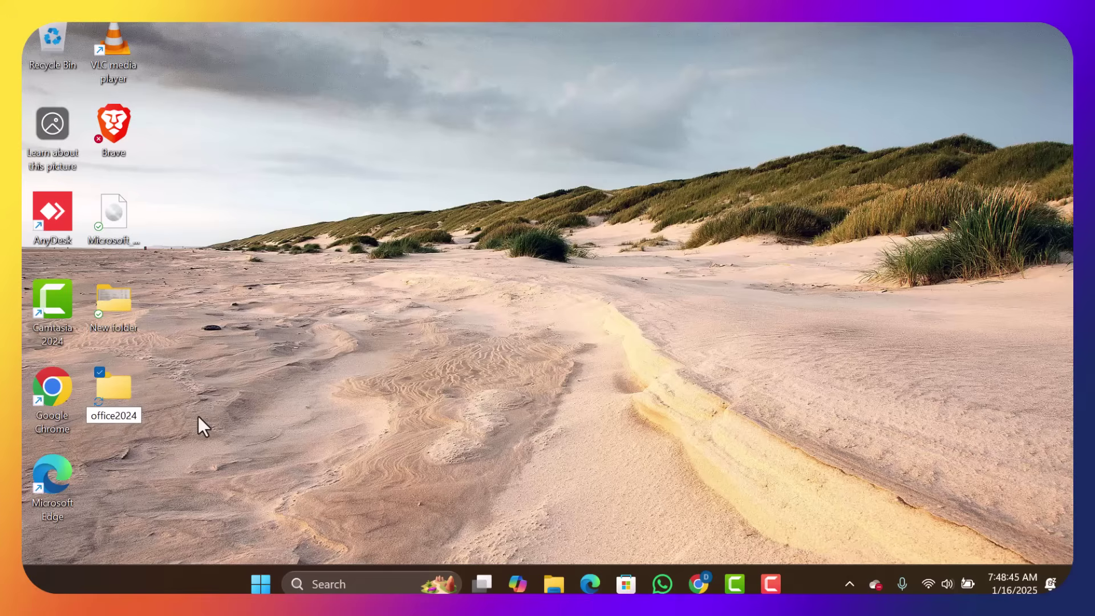
key(Return)
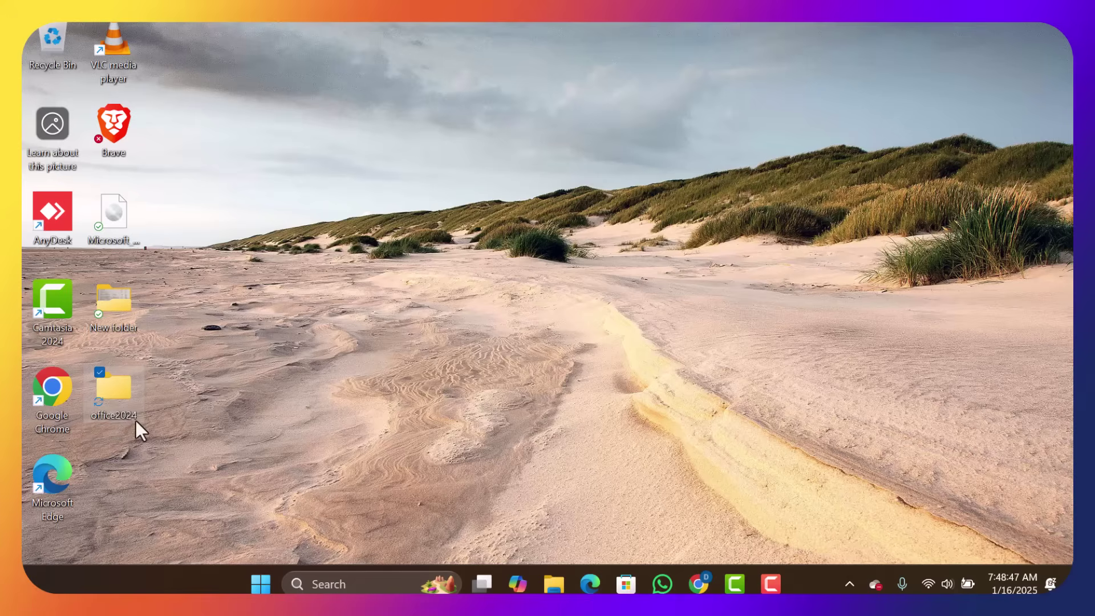
double_click(117, 394)
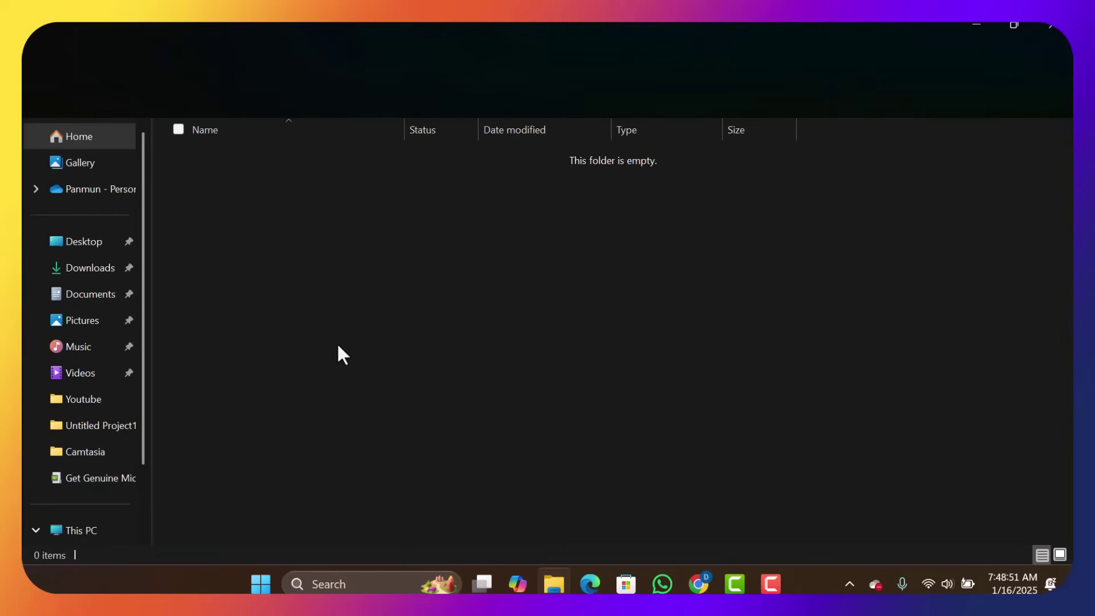
click(71, 269)
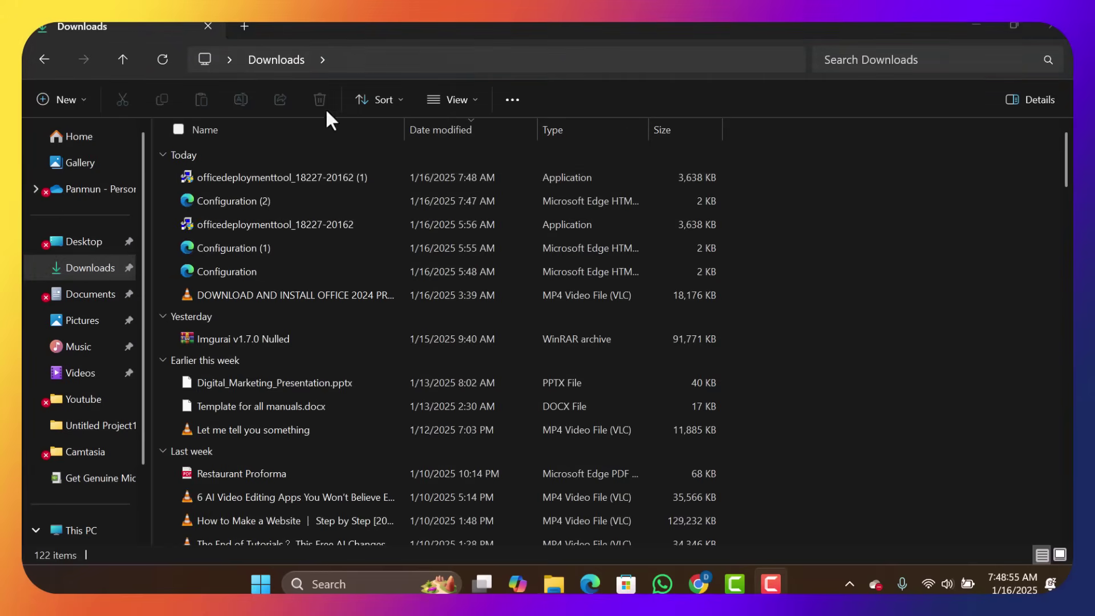
click(274, 177)
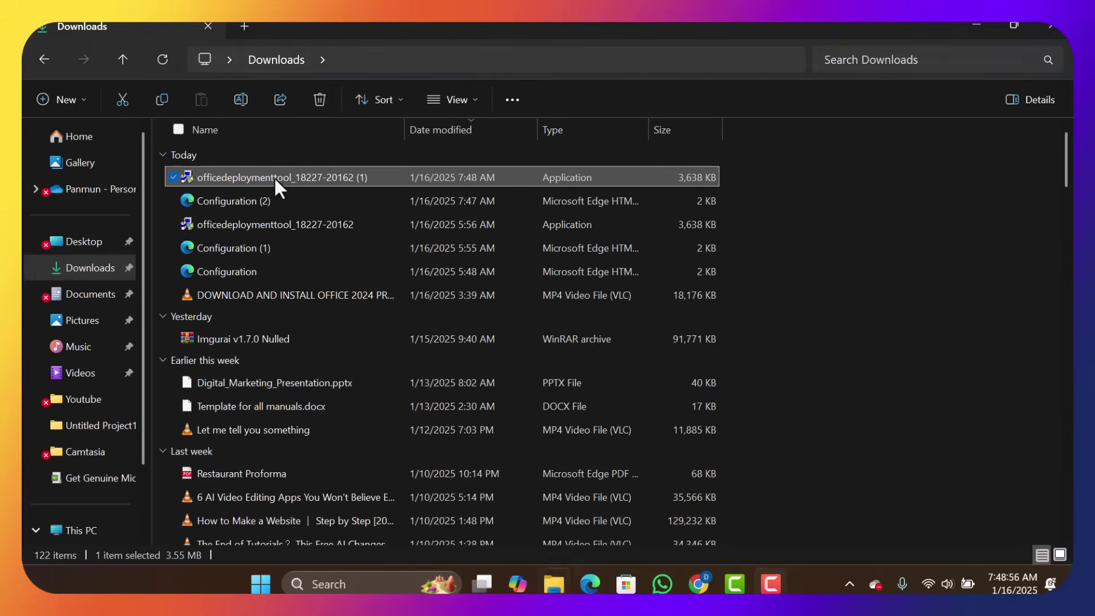
ctrl+click(246, 200)
drag(258, 200, 245, 190)
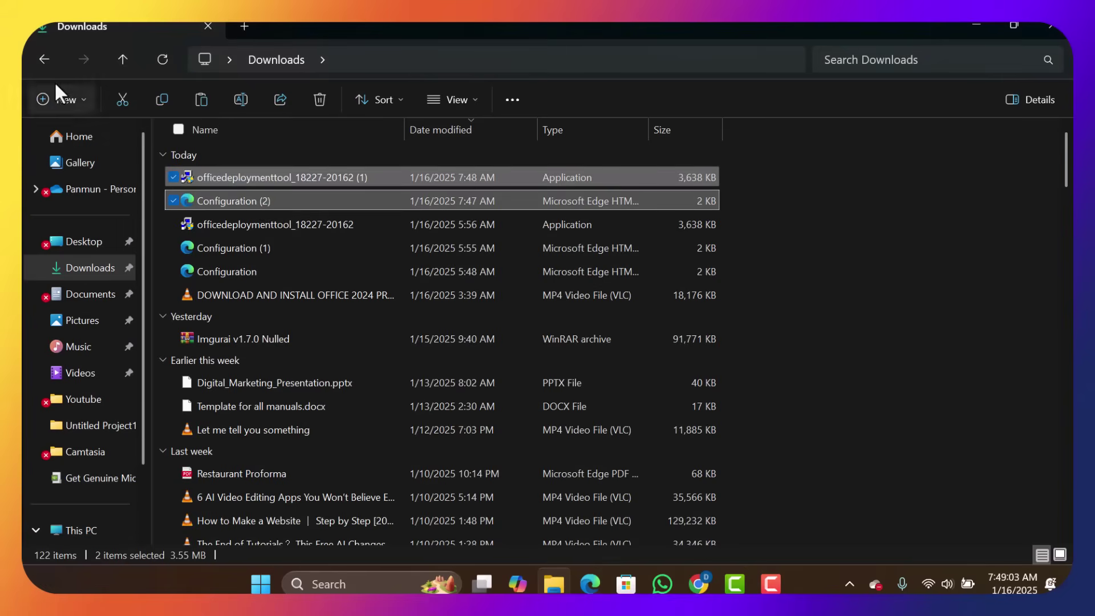
click(47, 67)
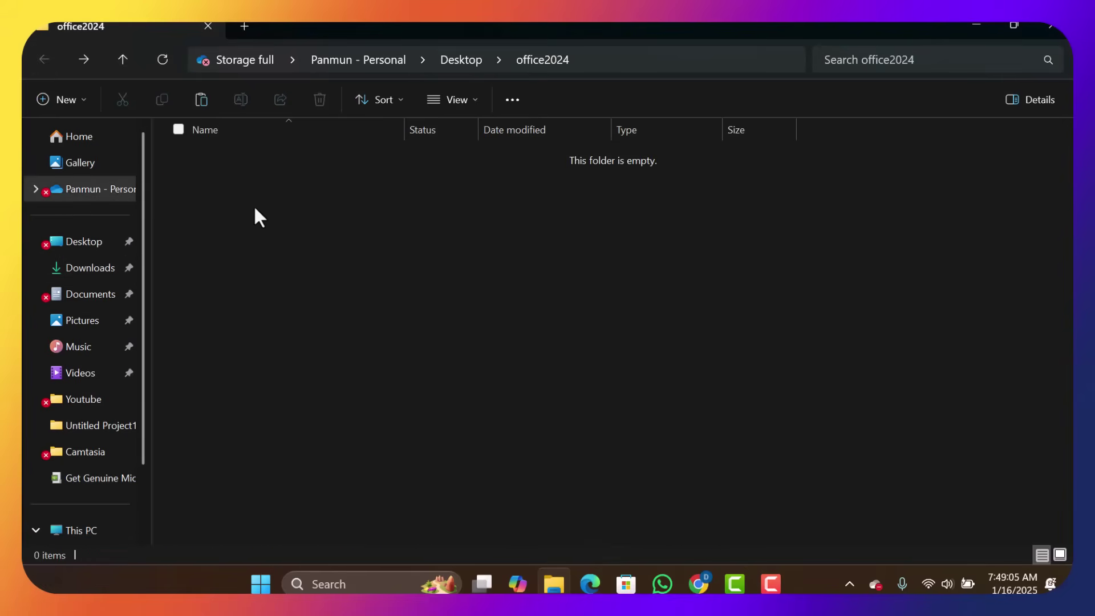
key(ctrl+v)
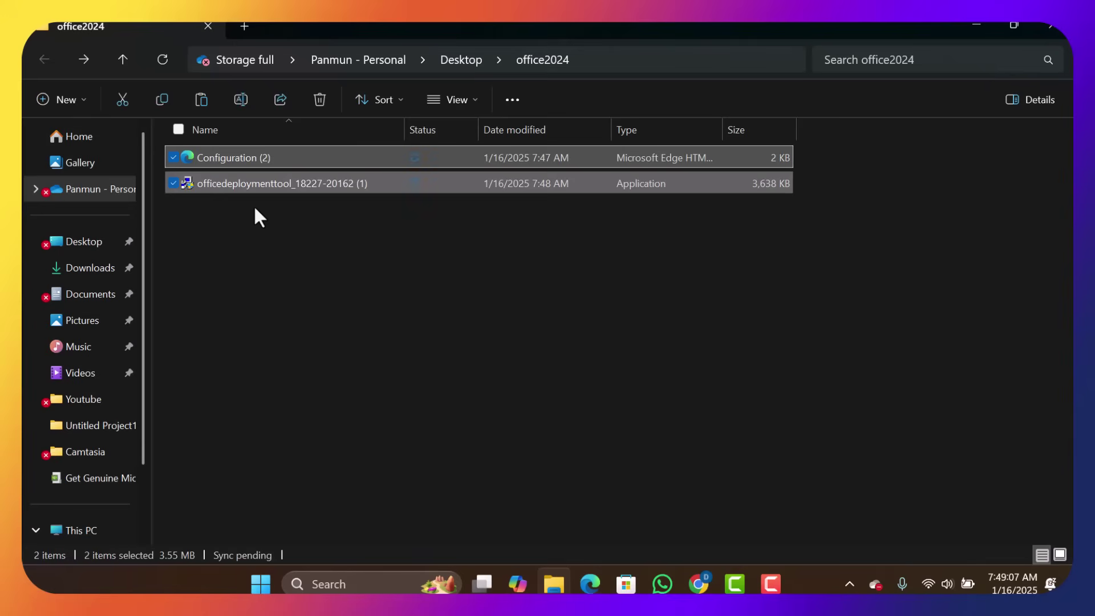
click(286, 229)
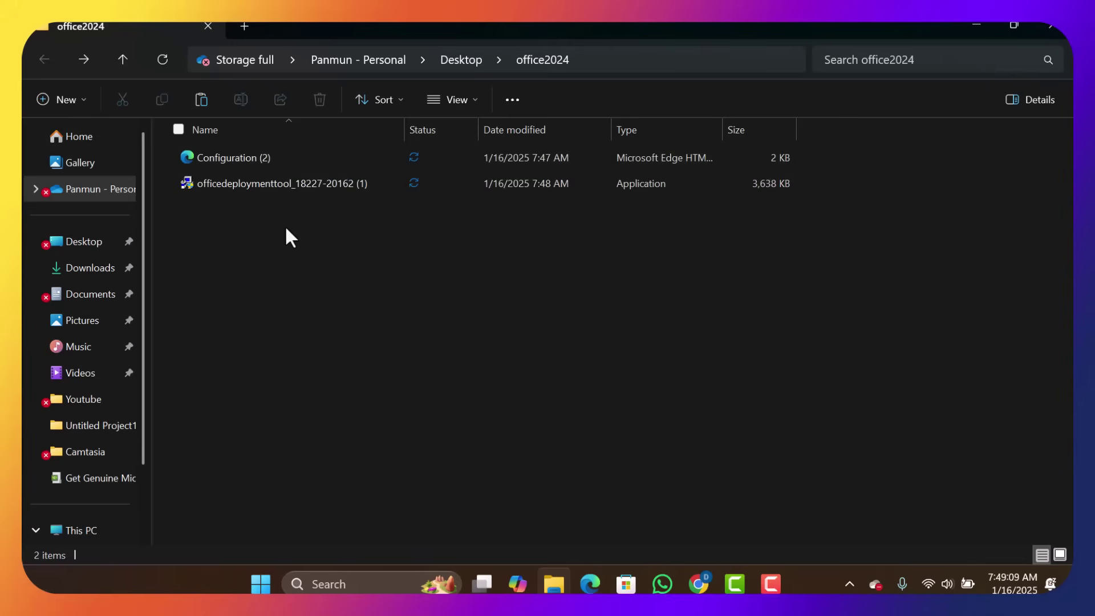
double_click(284, 184)
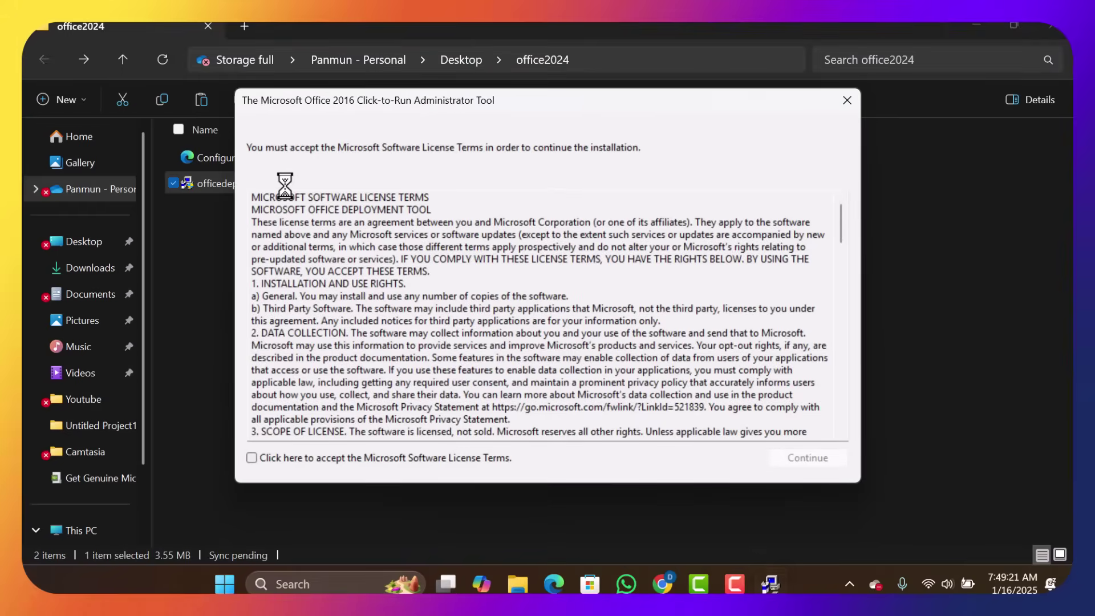
click(384, 459)
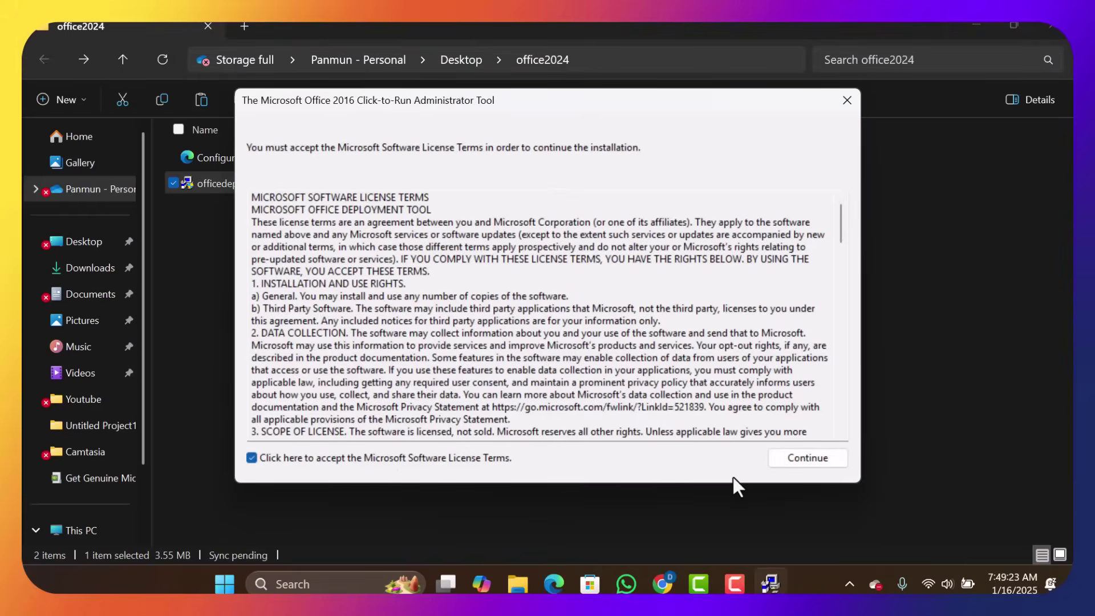
click(792, 454)
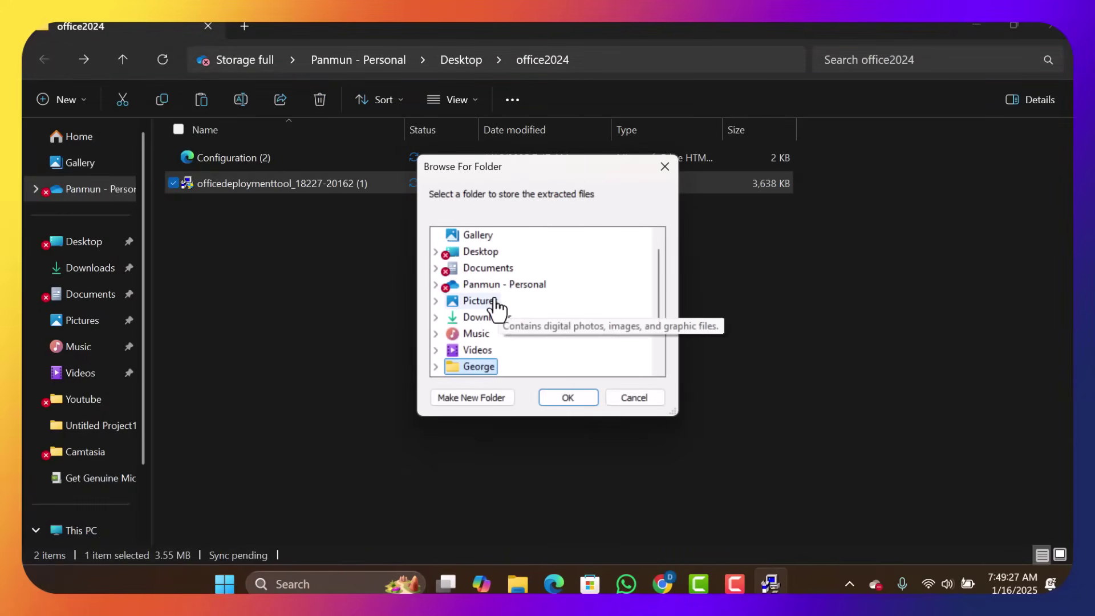
double_click(483, 252)
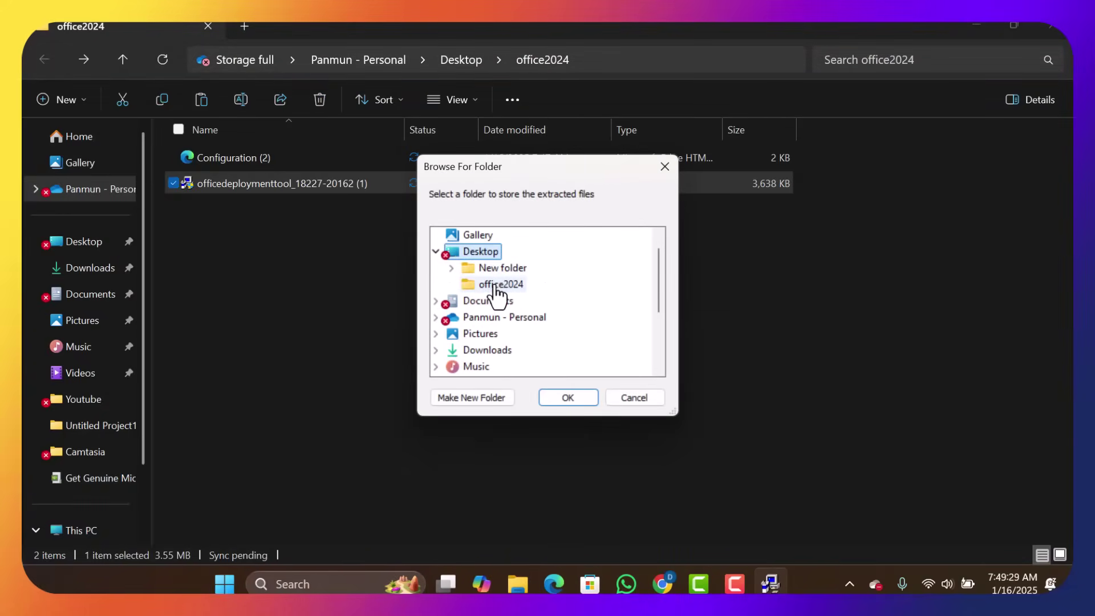
click(496, 284)
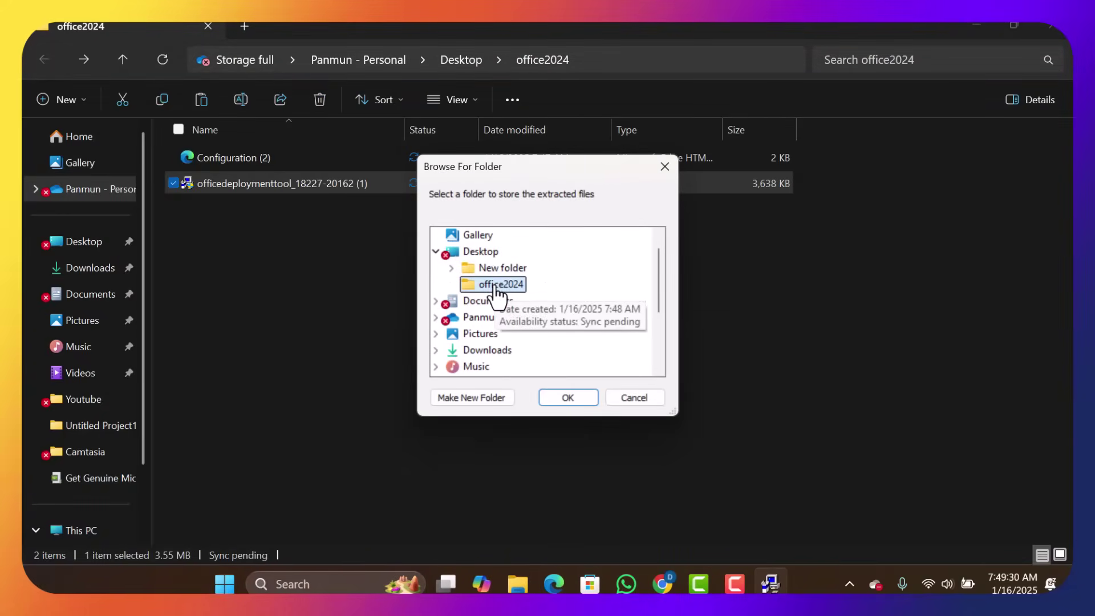
click(561, 398)
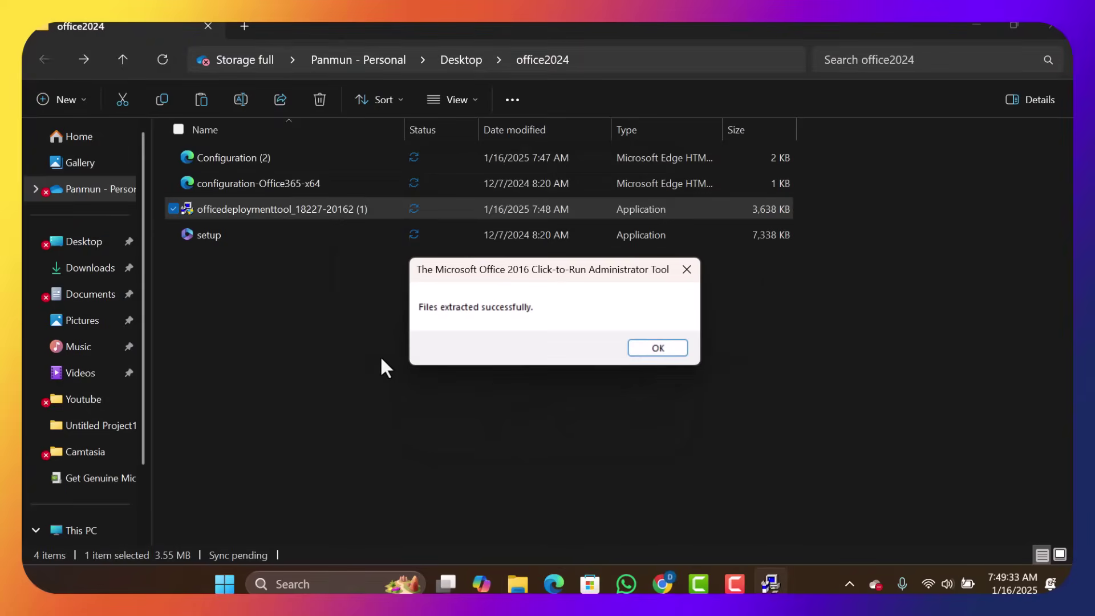
key(Return)
click(305, 376)
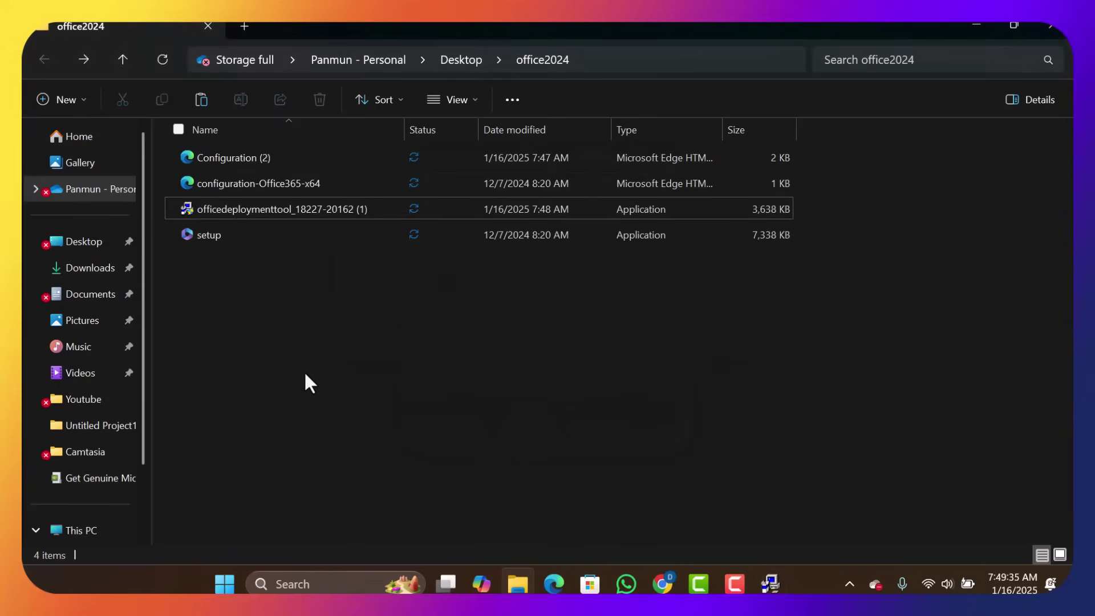
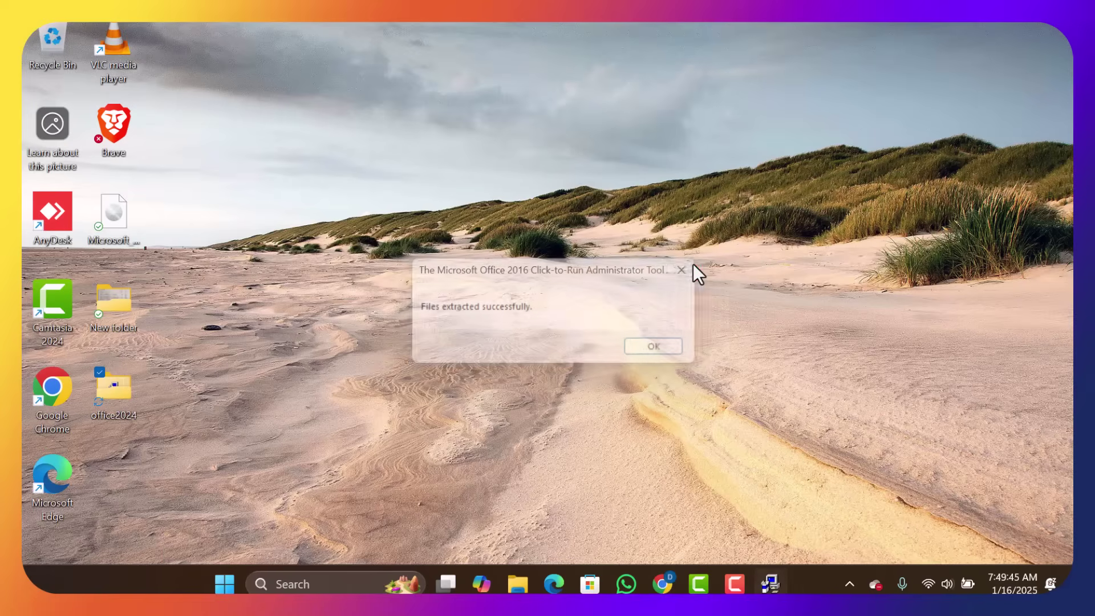
Open Command Prompt as administrator and move its window clear of the desktop icons.
click(343, 585)
text(cmd)
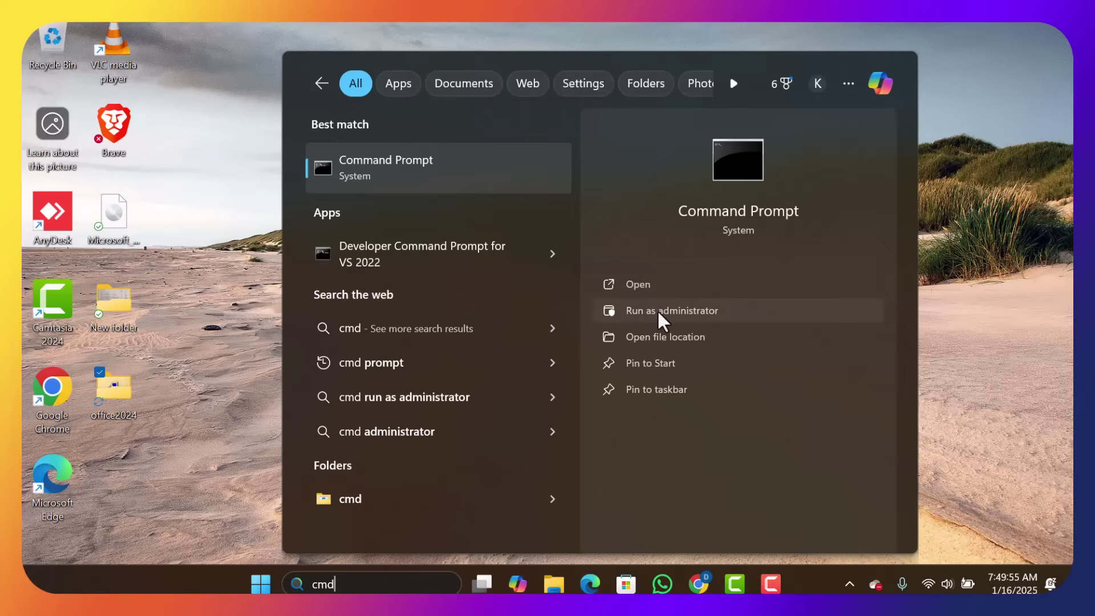
click(656, 309)
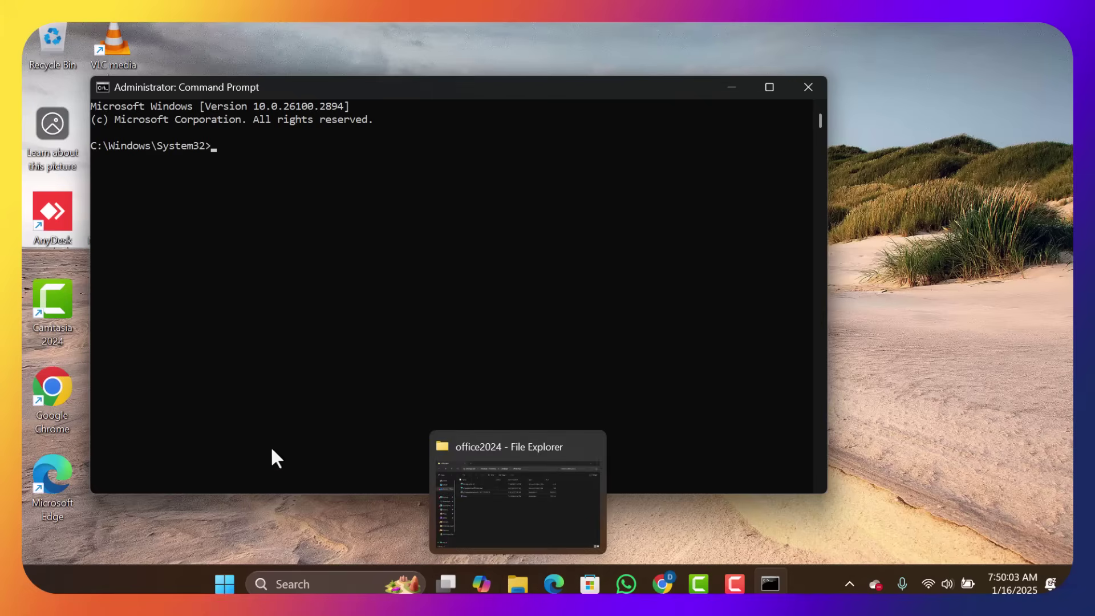
drag(232, 86, 509, 111)
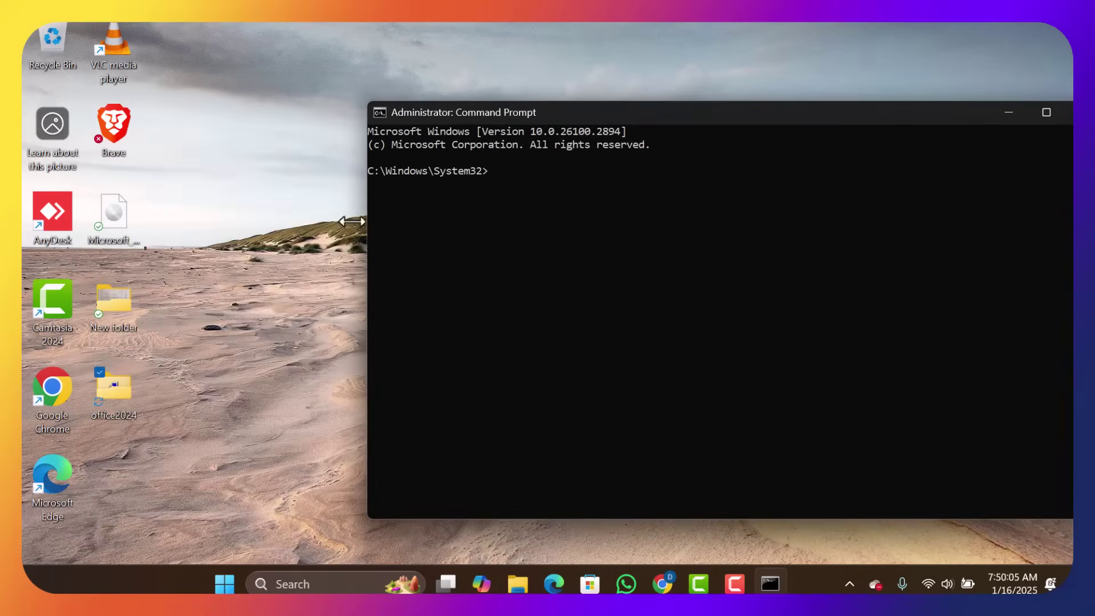
Copy the office2024 folder from the desktop to the root of Local Disk (C:).
click(121, 388)
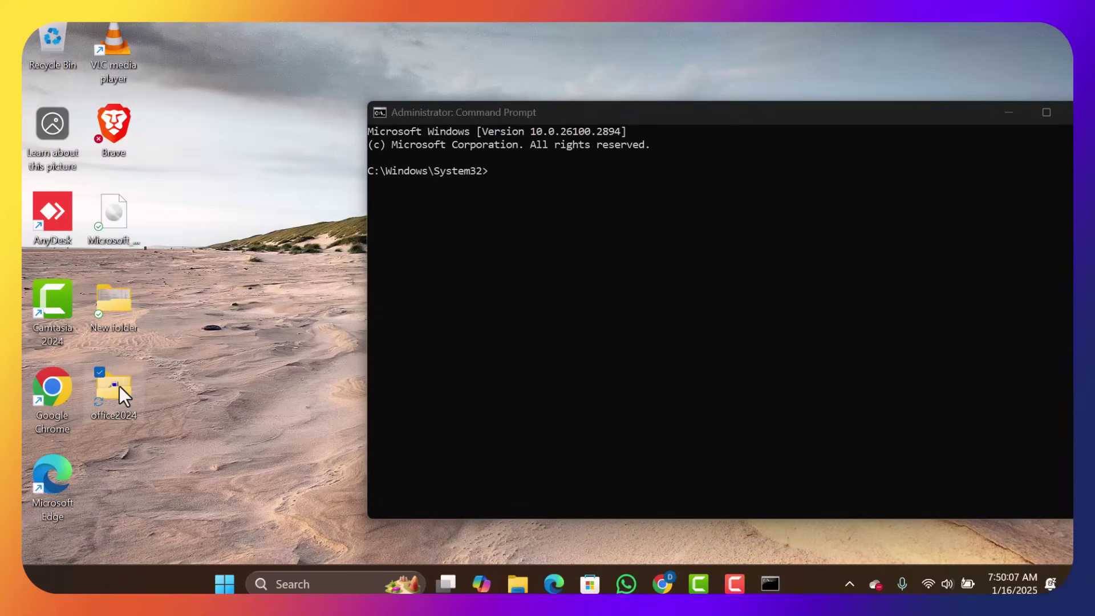
right_click(119, 385)
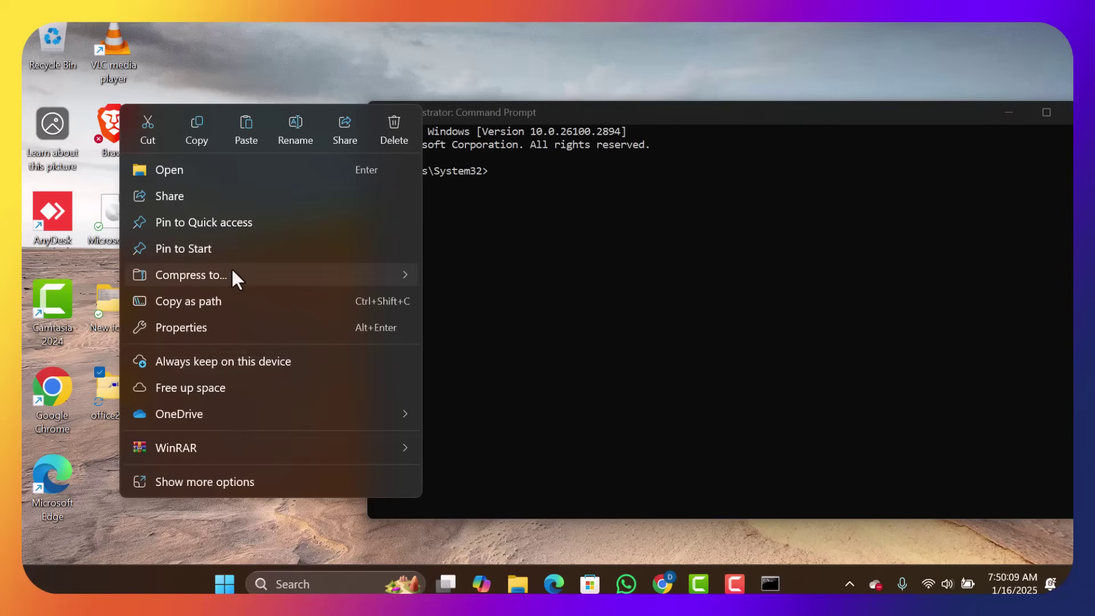
click(206, 131)
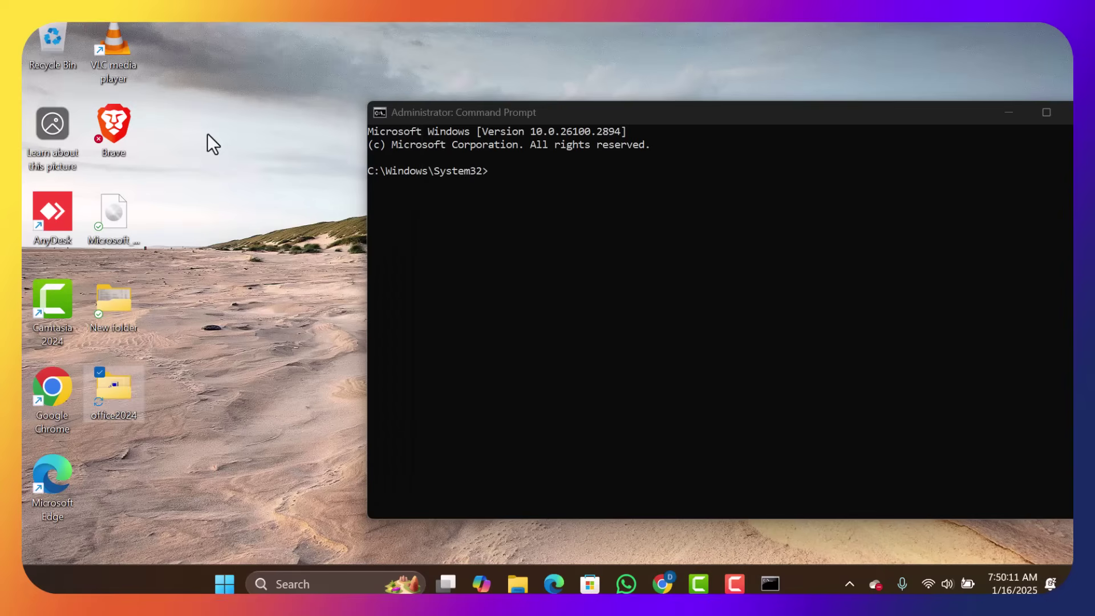
click(513, 581)
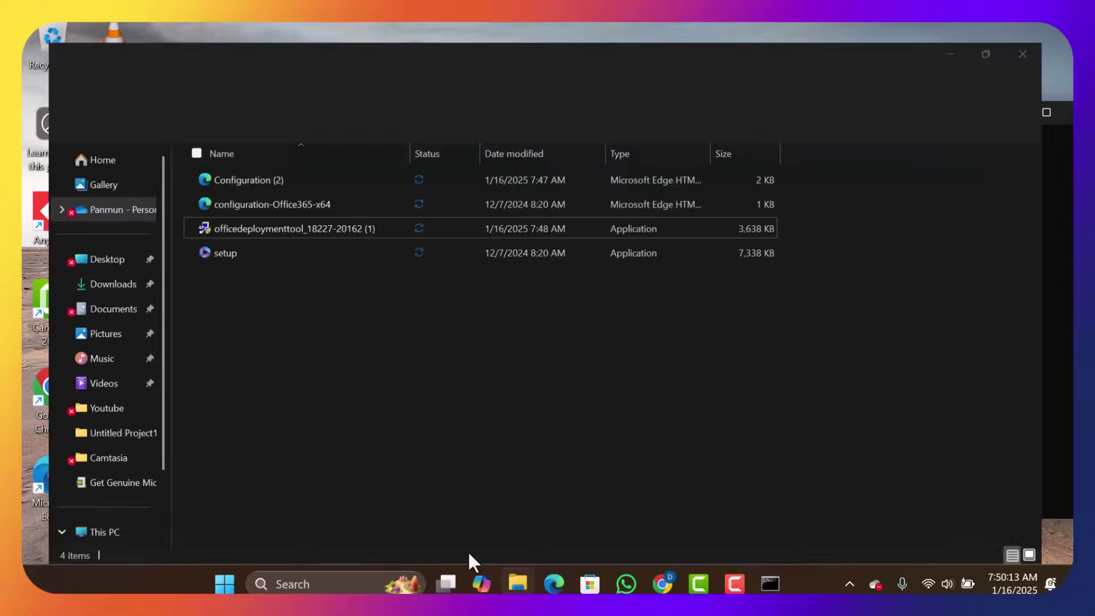
click(516, 582)
click(517, 583)
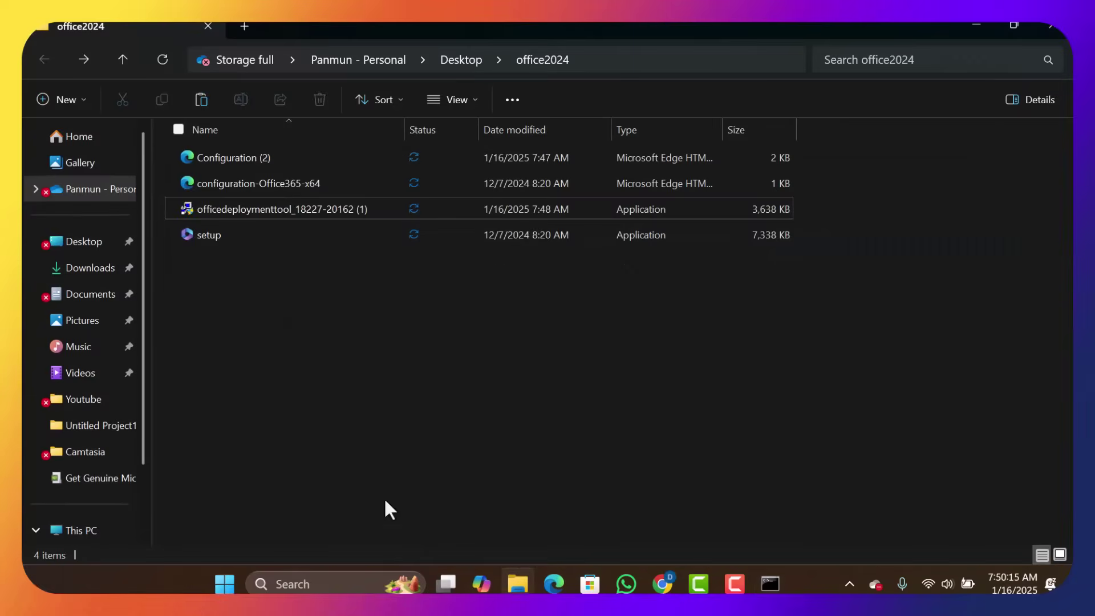
scroll(88, 539, down, 1)
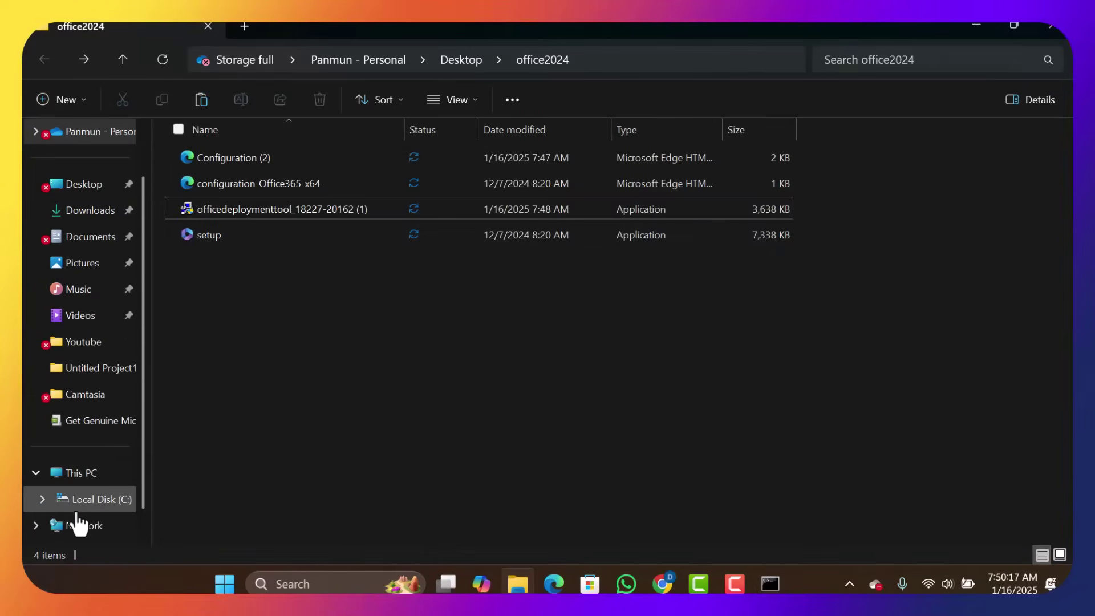
click(90, 500)
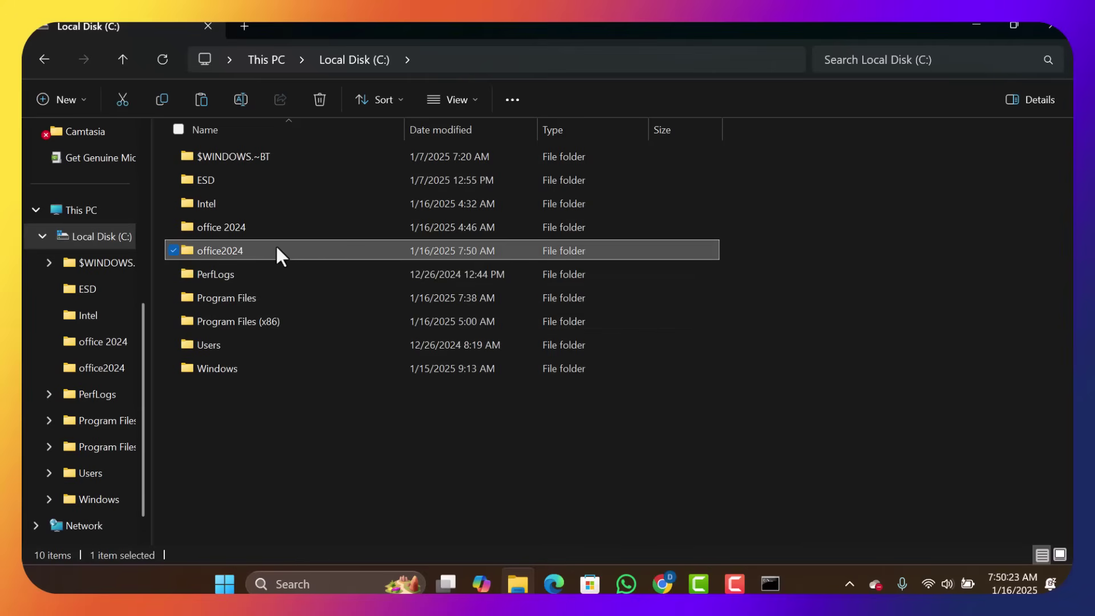
click(967, 24)
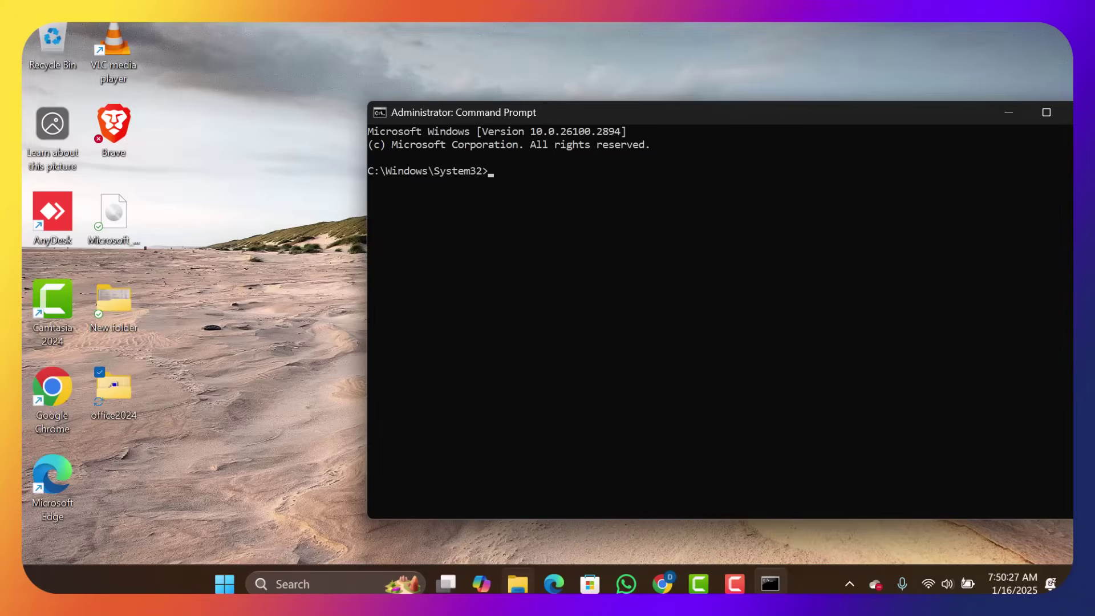
Copy the path of the office2024 folder on drive C and change the Command Prompt directory to C:\office2024.
click(517, 582)
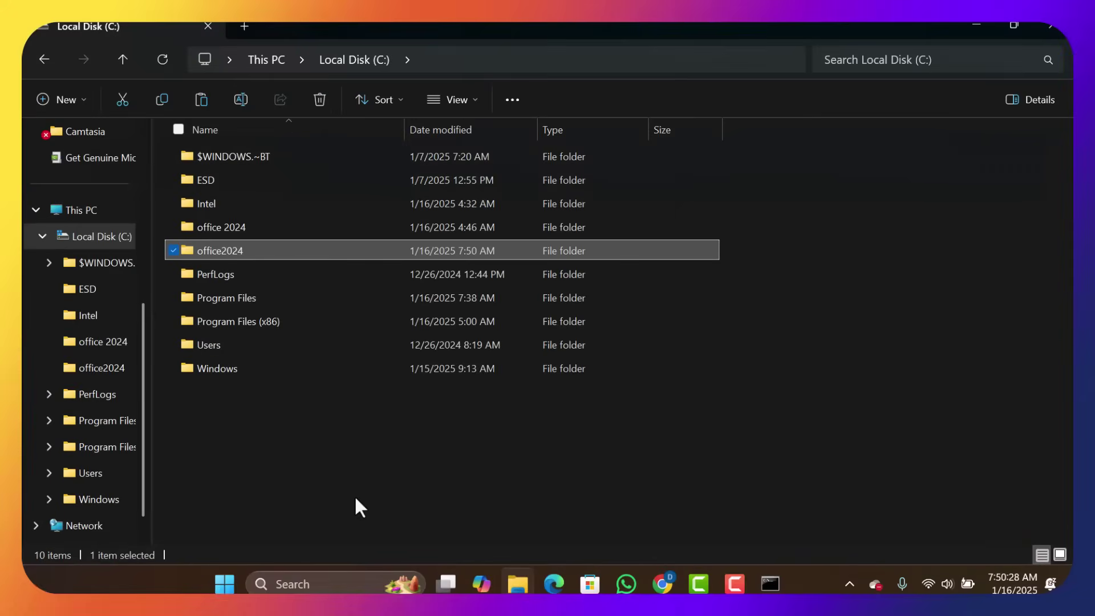
double_click(281, 252)
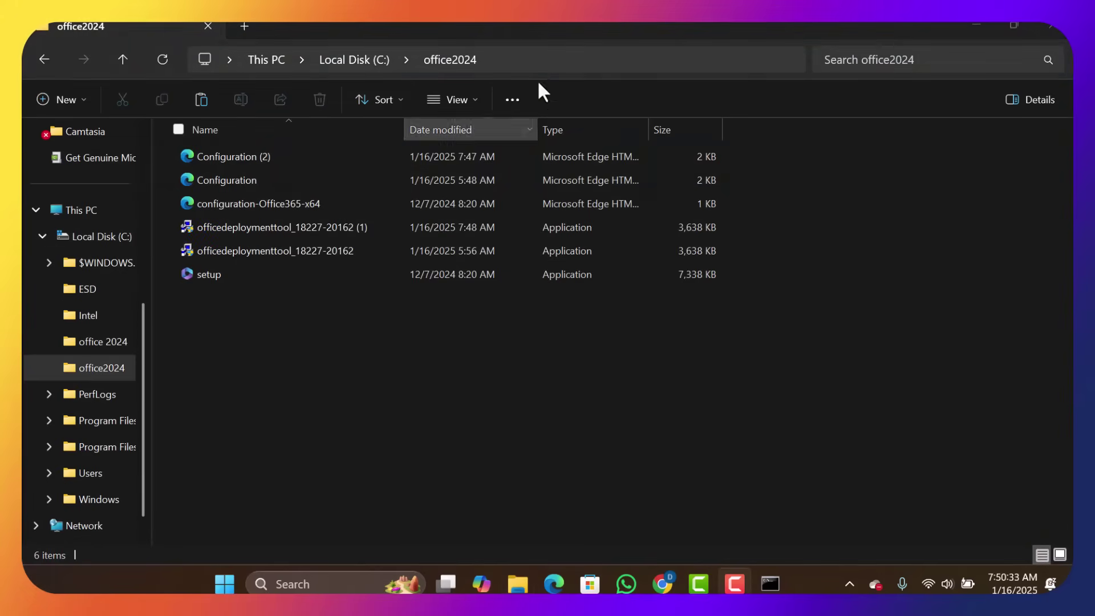
click(540, 57)
key(ctrl+a)
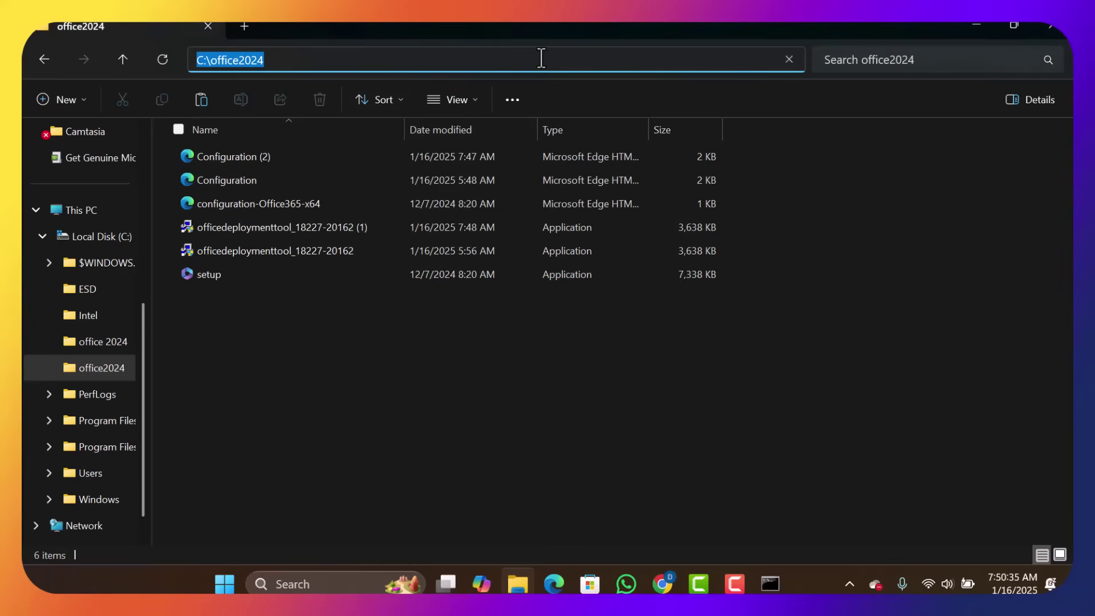
key(ctrl+c)
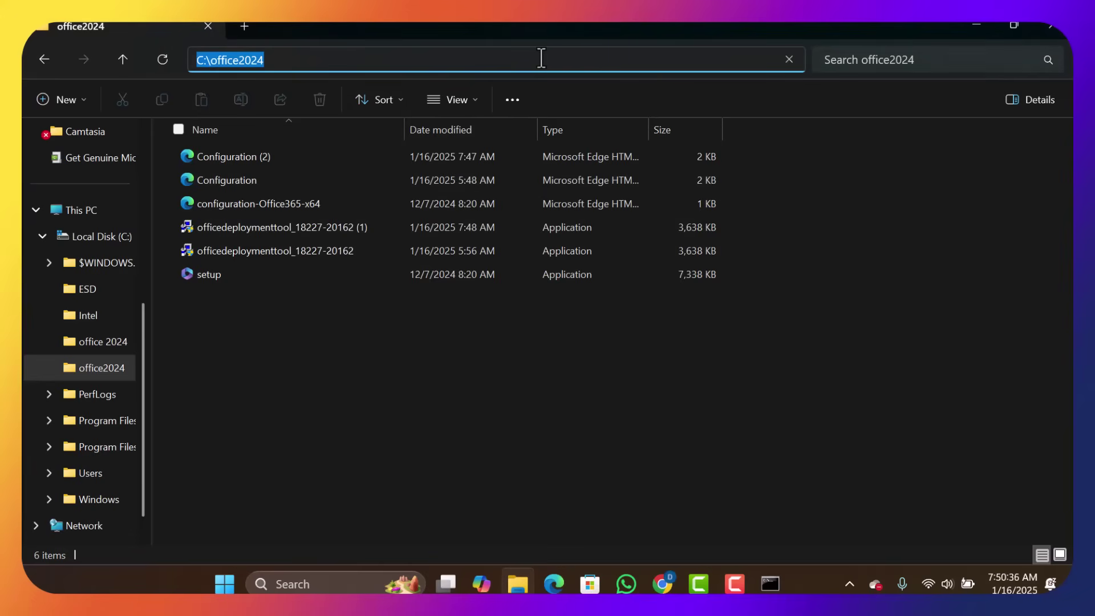
click(979, 17)
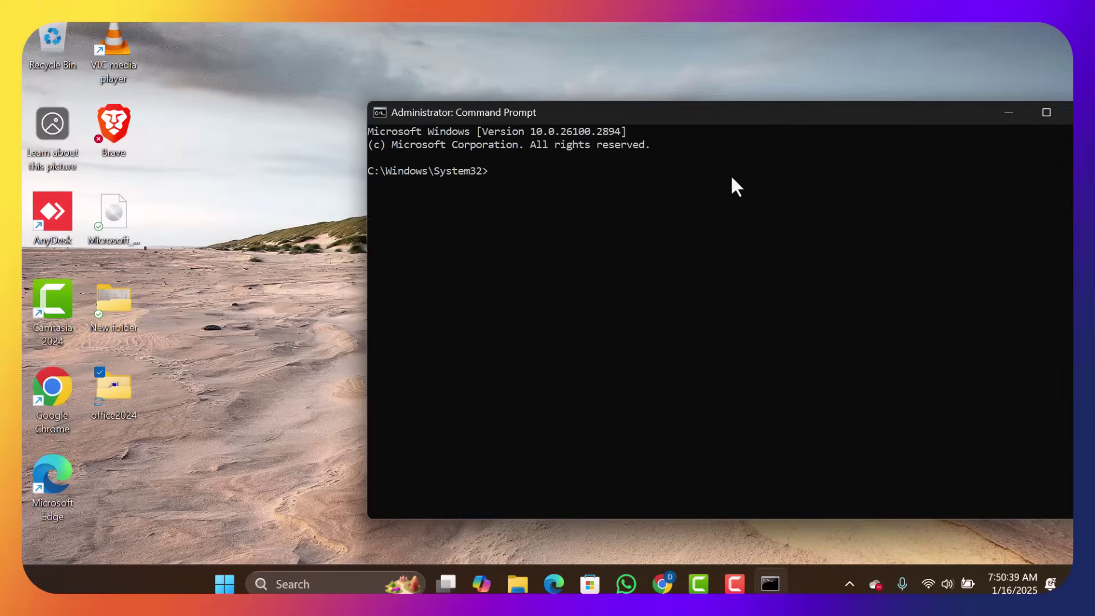
text(cd)
key(ctrl+v)
key(Return)
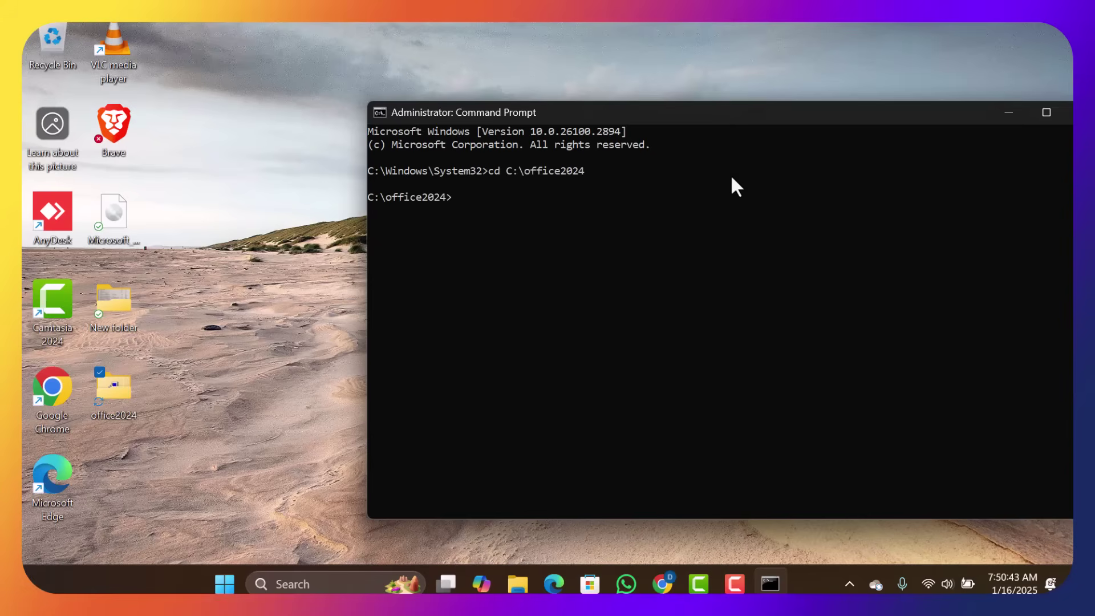
Start the Office installation with "setup /configure configuration.xml" and minimize the Command Prompt window.
text(setup)
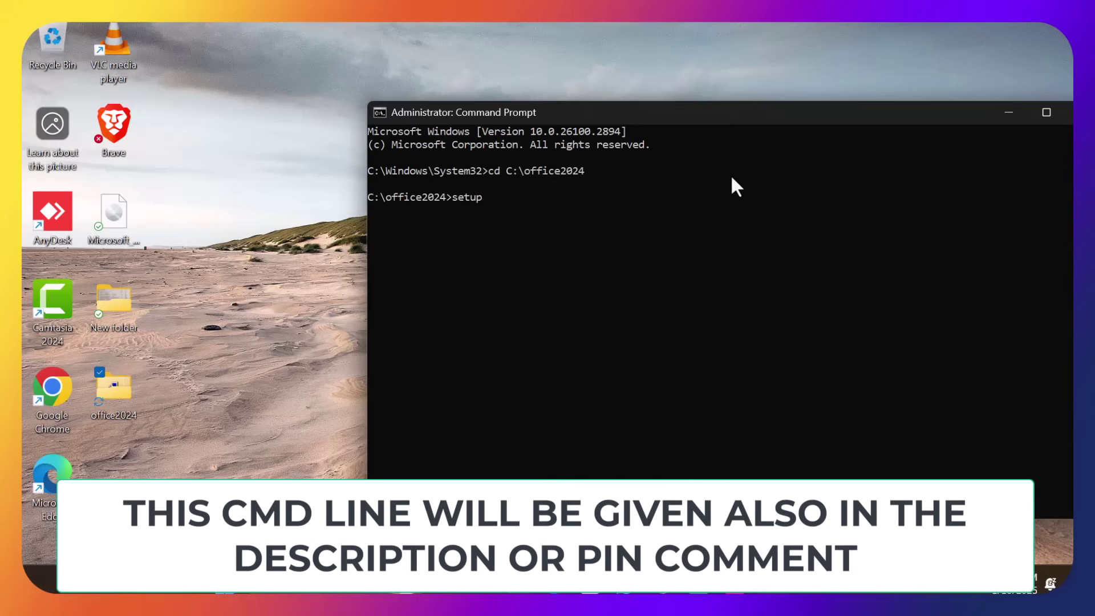
text( /configure configurat)
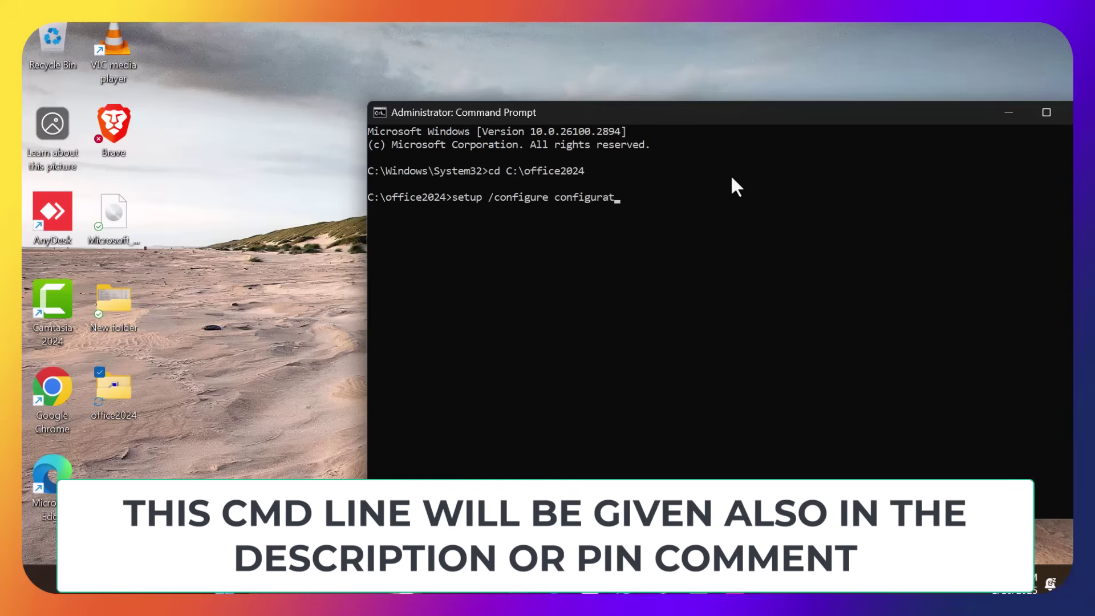
text(ion.xml)
key(Return)
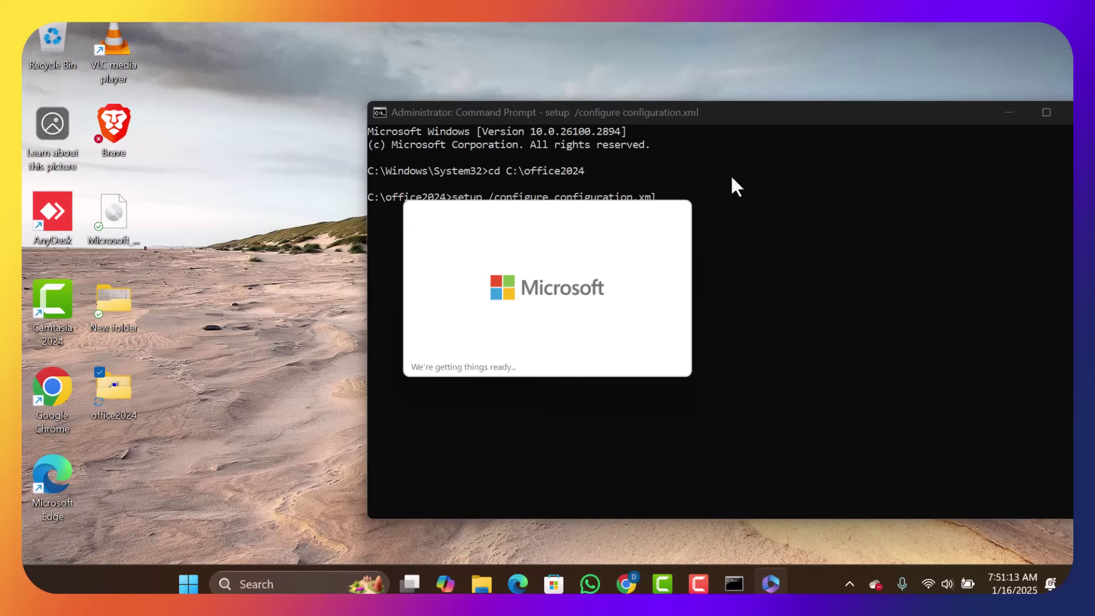
click(1007, 114)
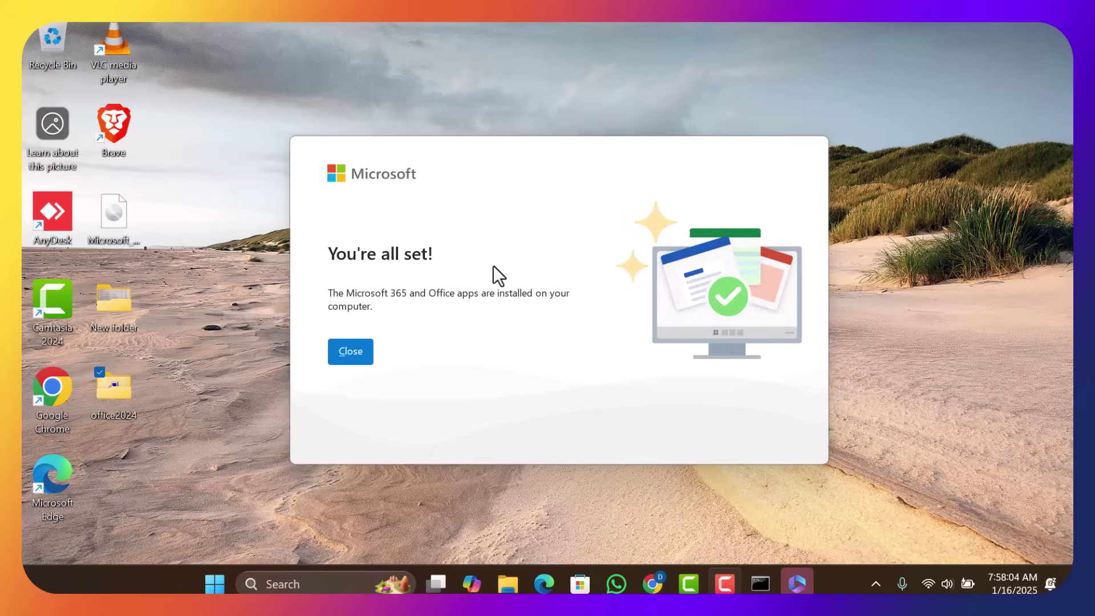
Close the completed Office installer window and find and launch Word through Windows search.
click(350, 353)
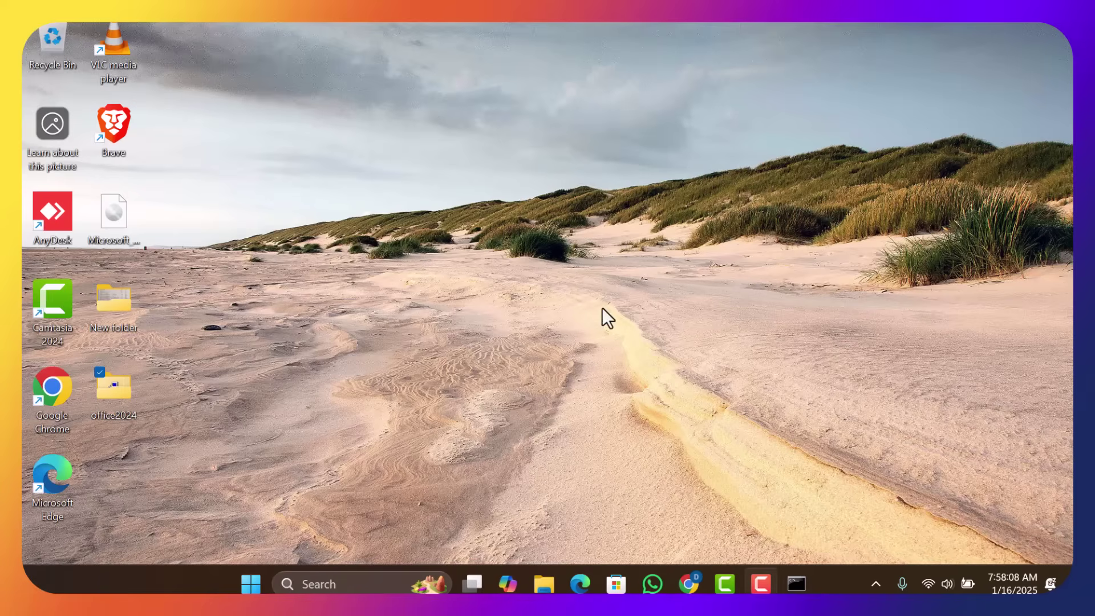
click(332, 583)
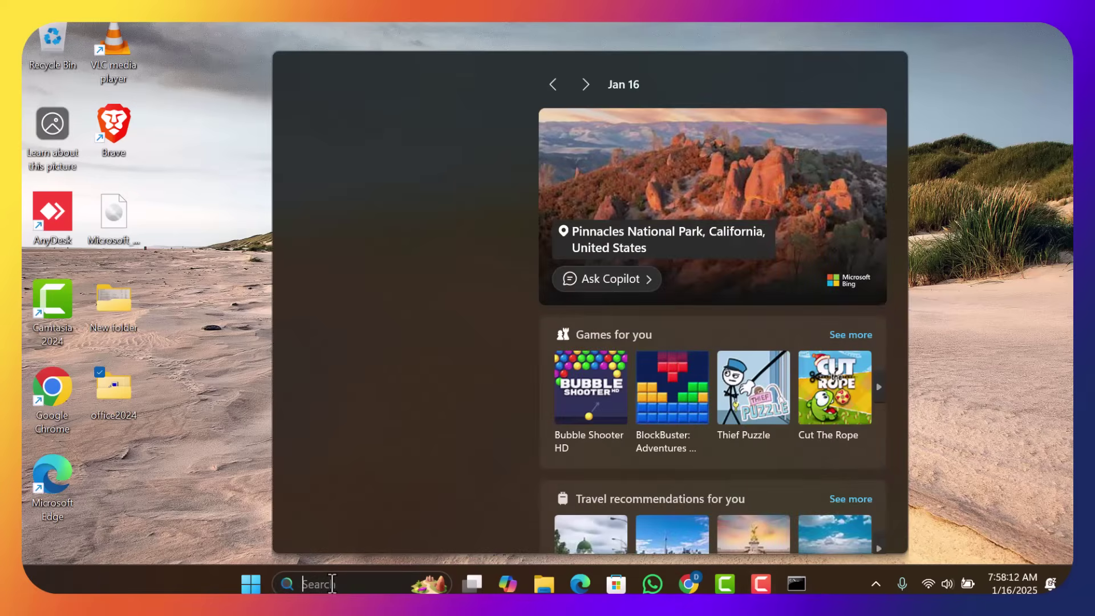
text(word)
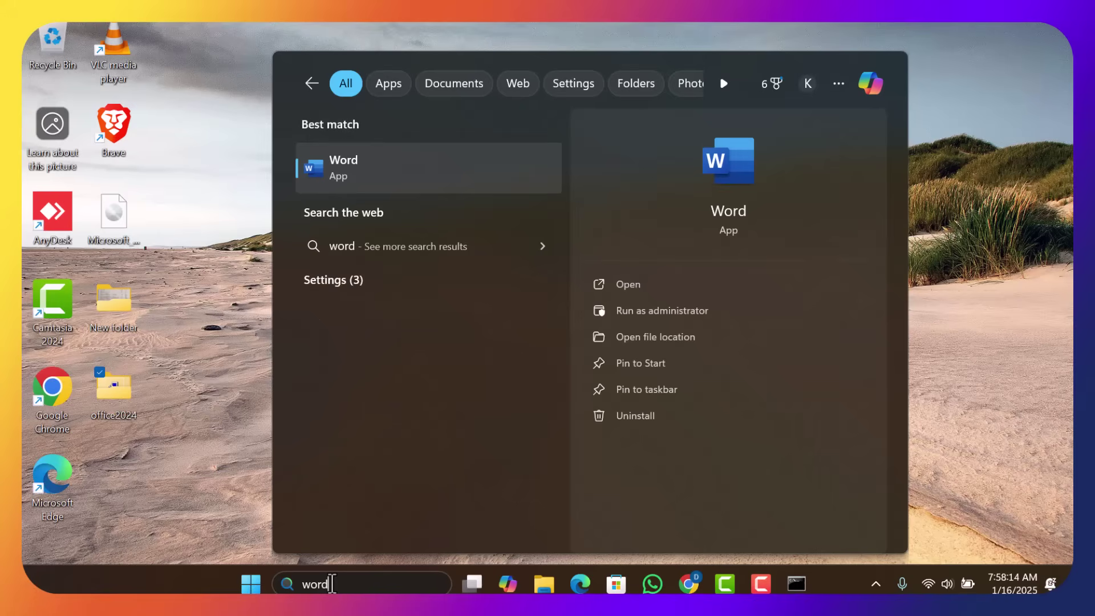
click(465, 150)
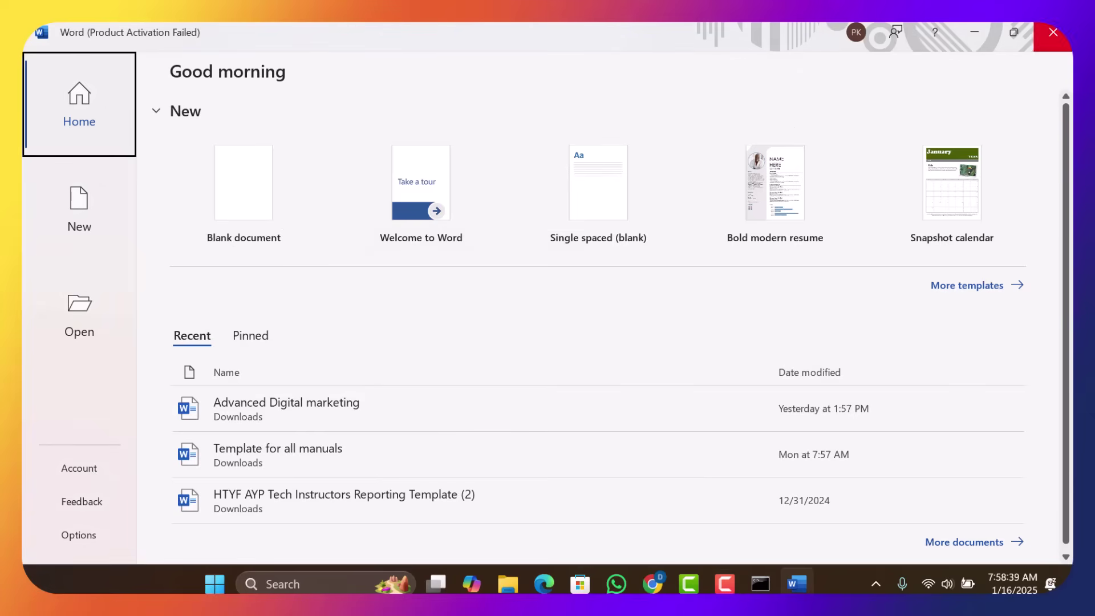
Close Word and launch Excel from a Windows search for "excel".
click(1053, 32)
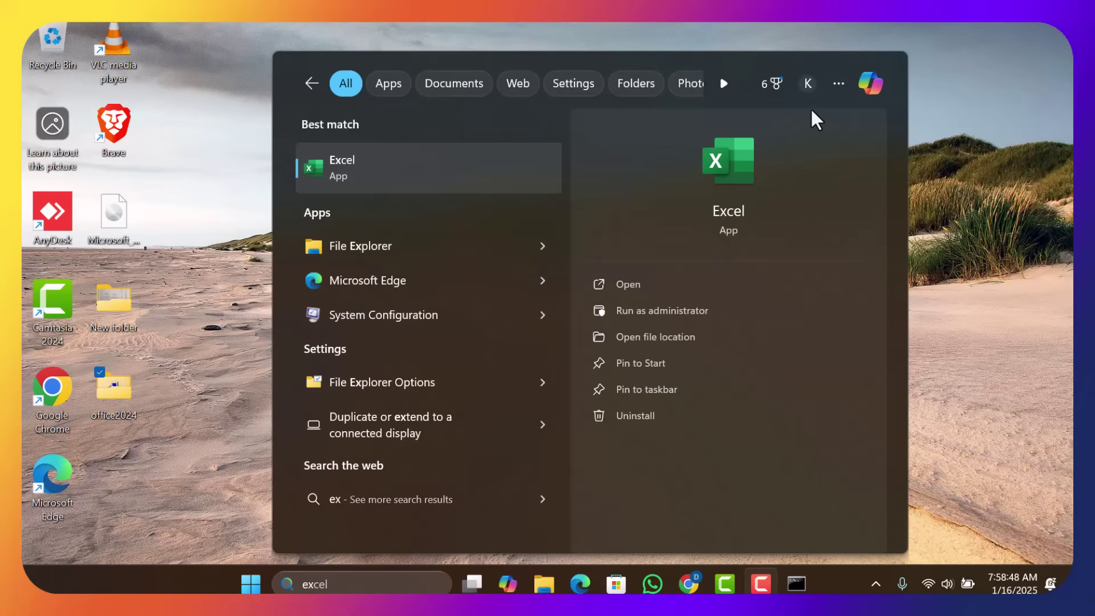
click(486, 161)
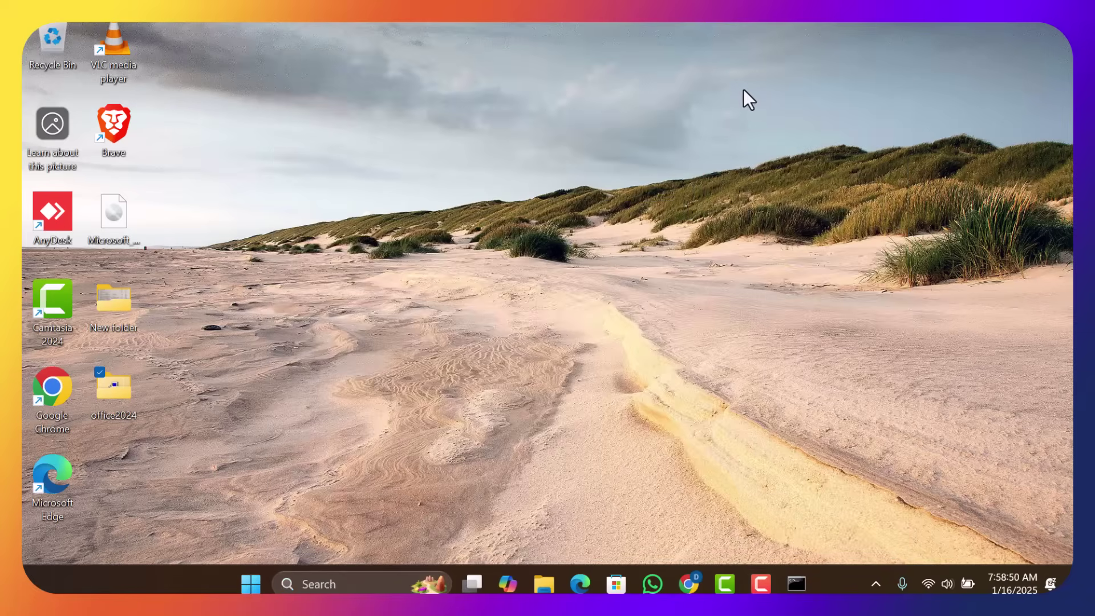